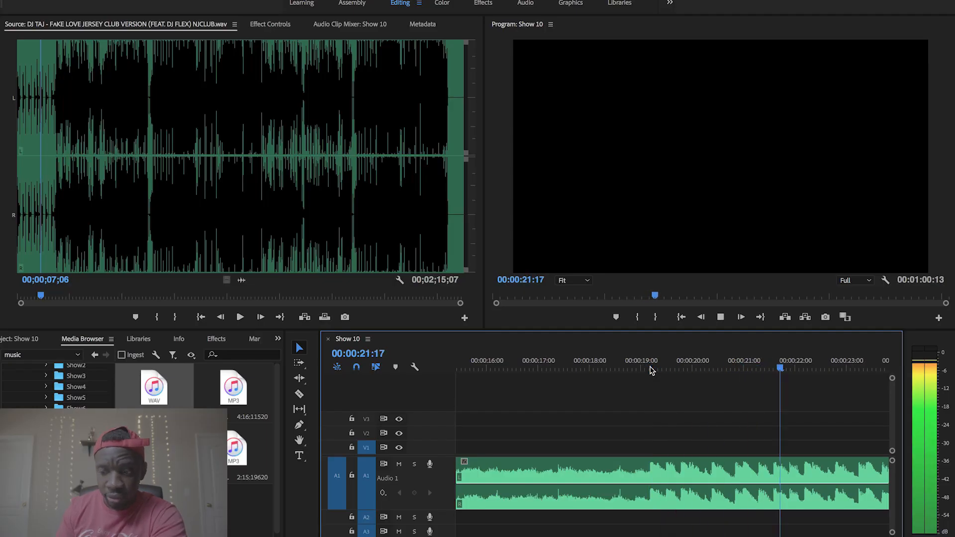
# - Stop playback and split the Audio 1 music clip at about 00:00:19:04, where the beat peaks begin
pyautogui.press('space')
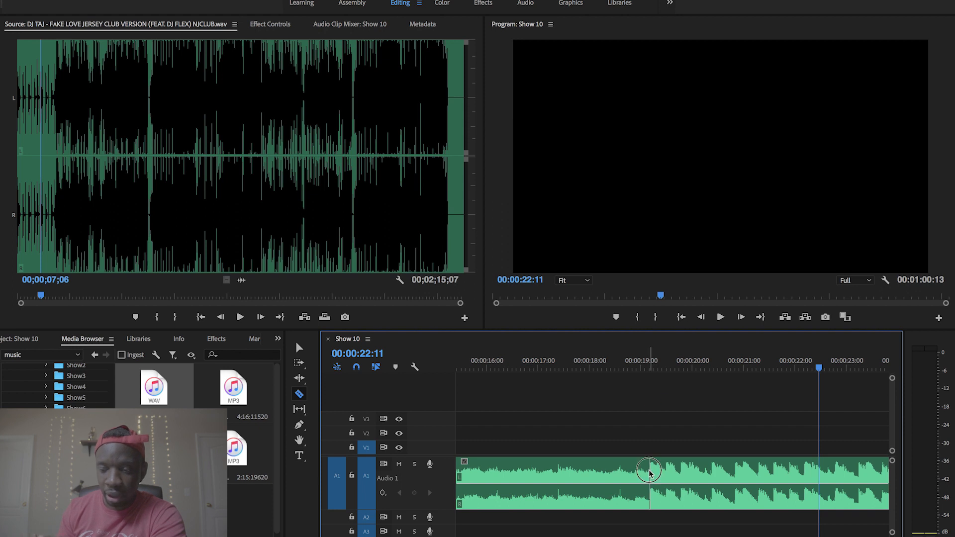
pyautogui.press('v')
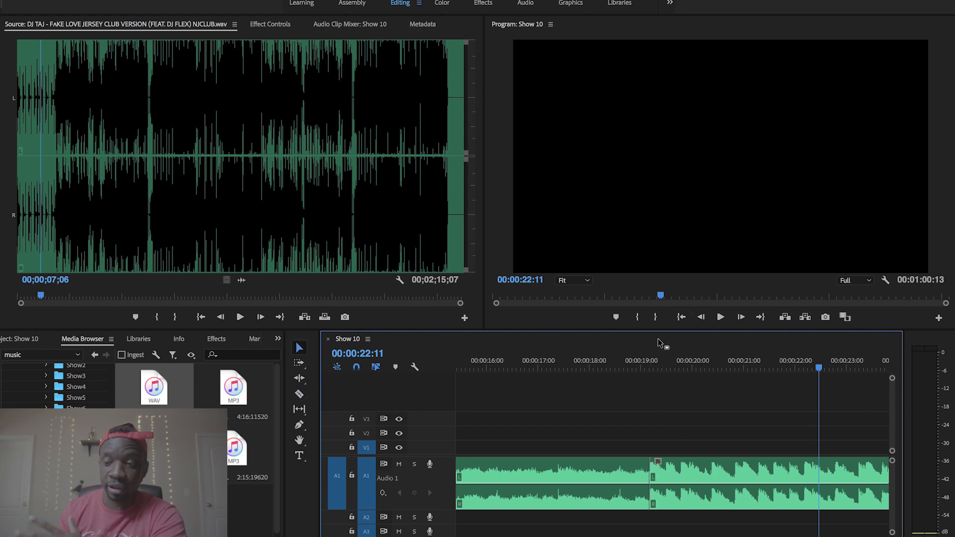
pyautogui.click(641, 351)
# - Duplicate the second music segment onto Audio 2 and move the copy to about 00:00:57:16, overlapping the end of the Audio 1 clip
pyautogui.click(629, 477)
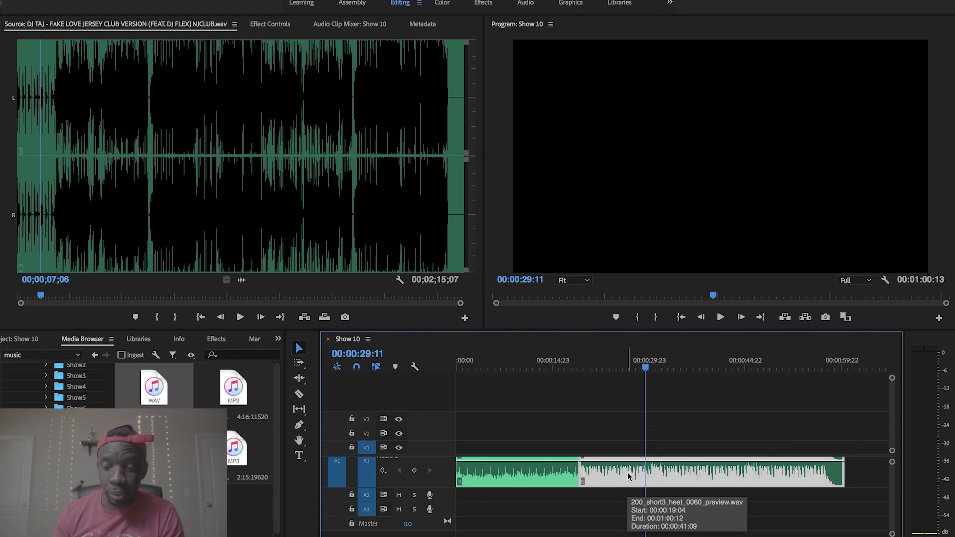
pyautogui.moveTo(629, 476); pyautogui.dragTo(624, 497)
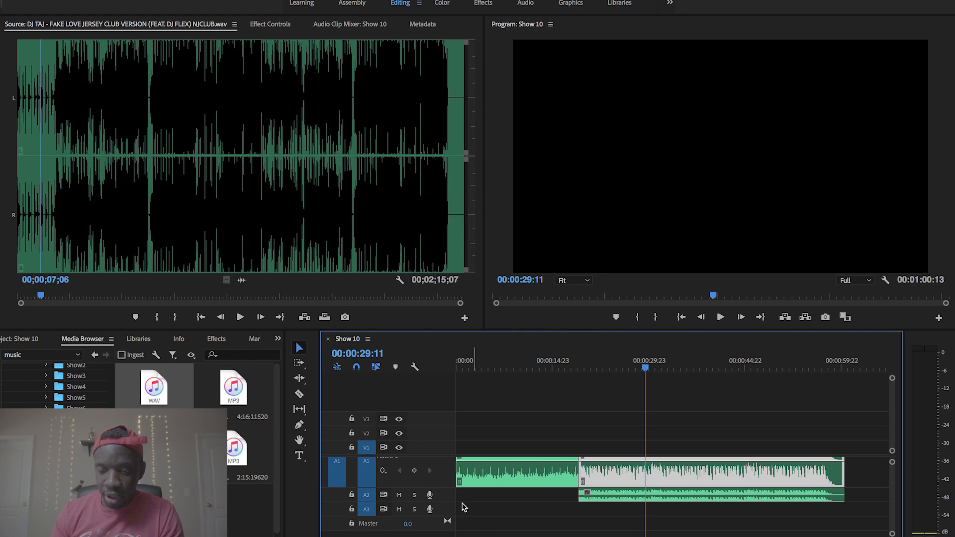
pyautogui.moveTo(443, 502); pyautogui.dragTo(445, 529)
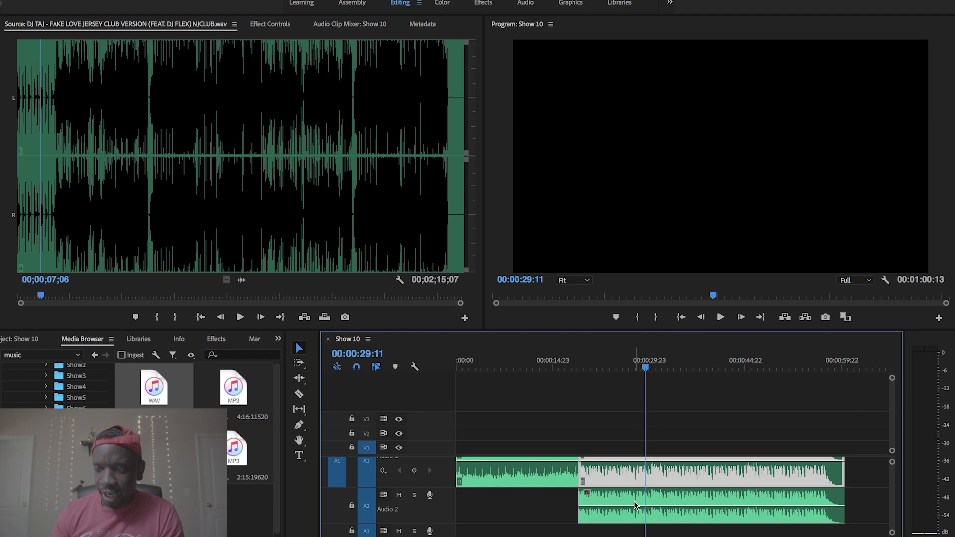
pyautogui.moveTo(619, 499); pyautogui.dragTo(867, 508)
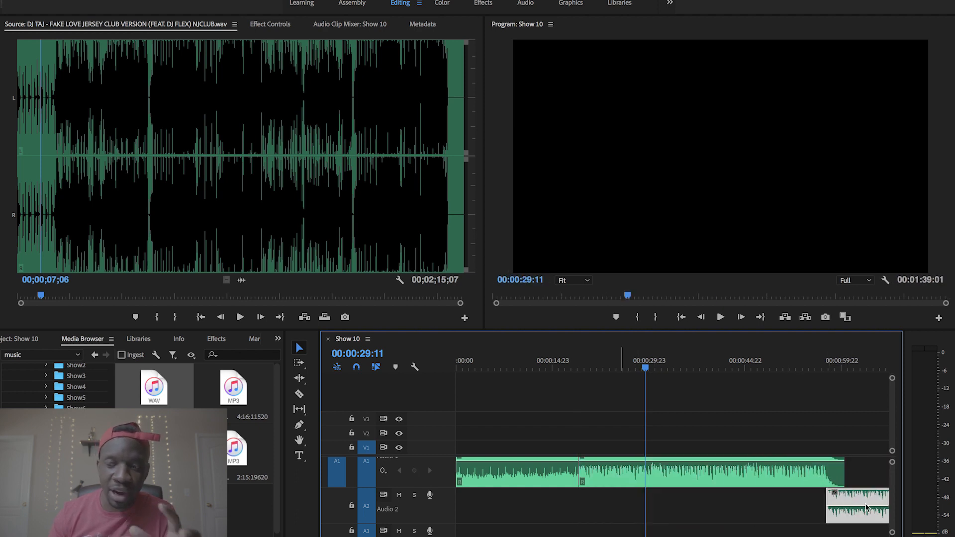
# - Play the Audio 1 music from about 00:00:49 to 00:00:56:11, just before the Audio 2 copy begins
pyautogui.click(775, 365)
pyautogui.press('space')
pyautogui.press('=')
pyautogui.press('=')
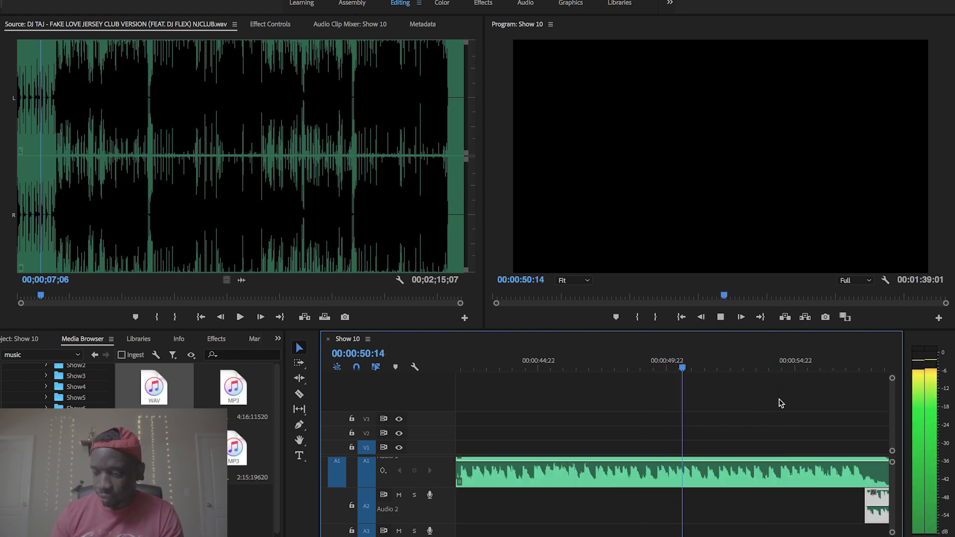
pyautogui.scroll(-5, 689, 494)
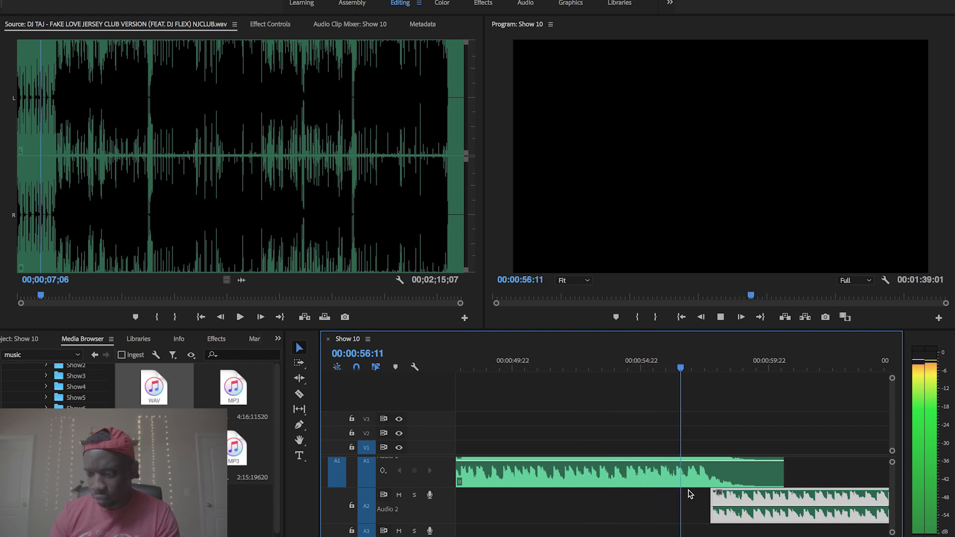
pyautogui.press('space')
# - Examine the Audio 1 waveform from 00:00:53:12 to its fade-out and play it up to 00:00:57:14
pyautogui.click(604, 364)
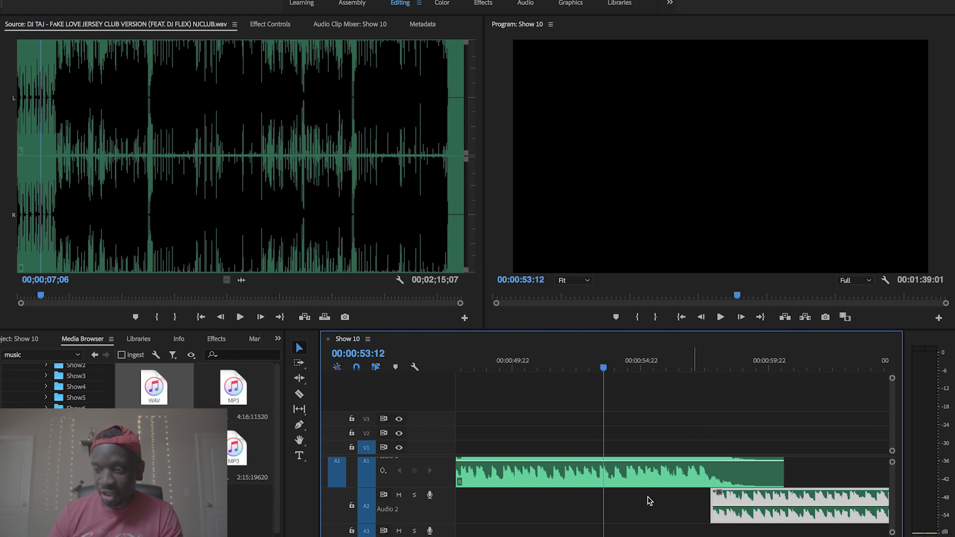
pyautogui.hscroll(2, 649, 502)
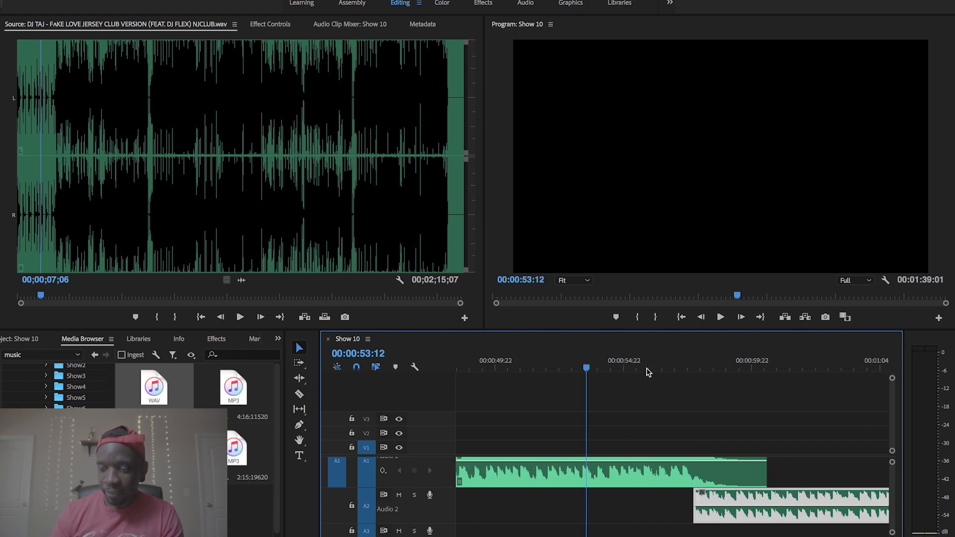
pyautogui.press('=')
pyautogui.press('=')
pyautogui.press('=')
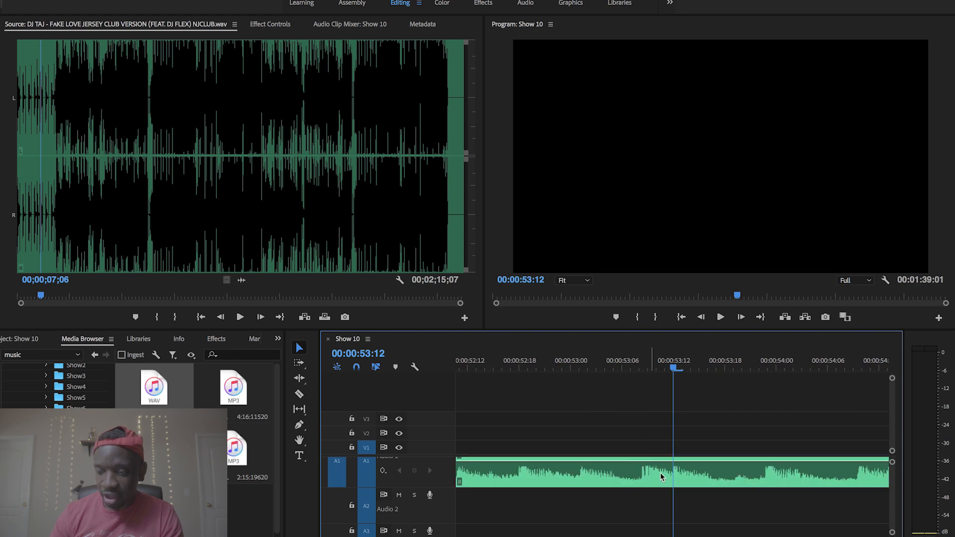
pyautogui.hscroll(10, 660, 473)
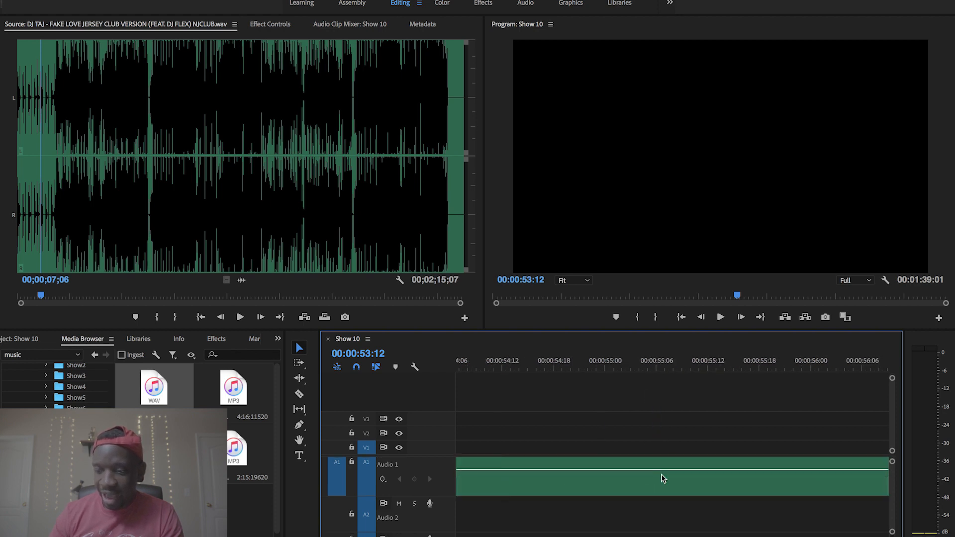
pyautogui.press('-')
pyautogui.press('-')
pyautogui.hscroll(3, 711, 478)
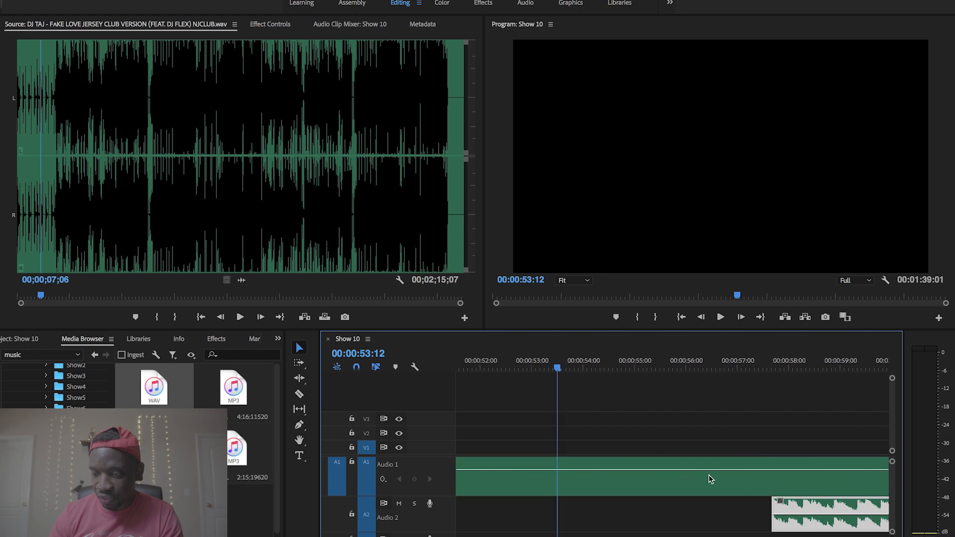
pyautogui.click(634, 357)
pyautogui.press('space')
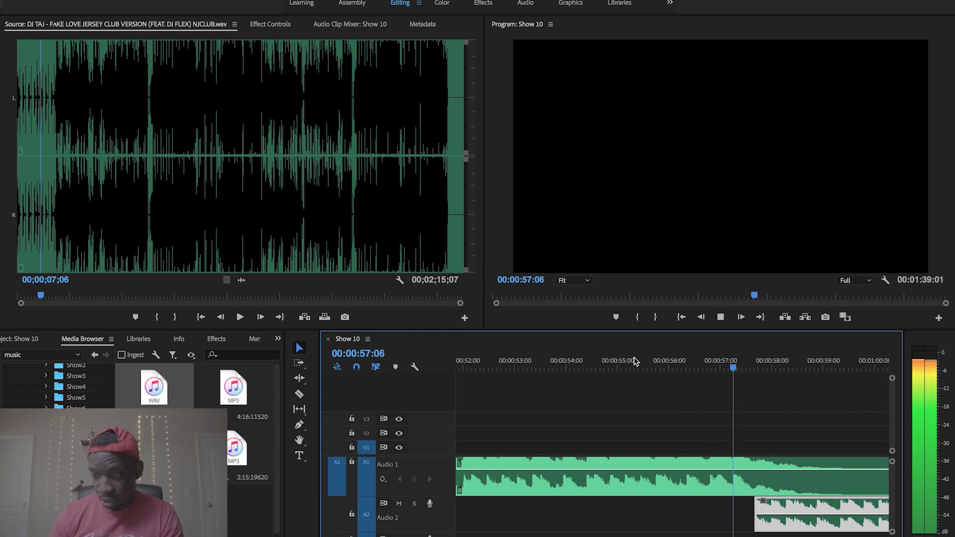
pyautogui.press('space')
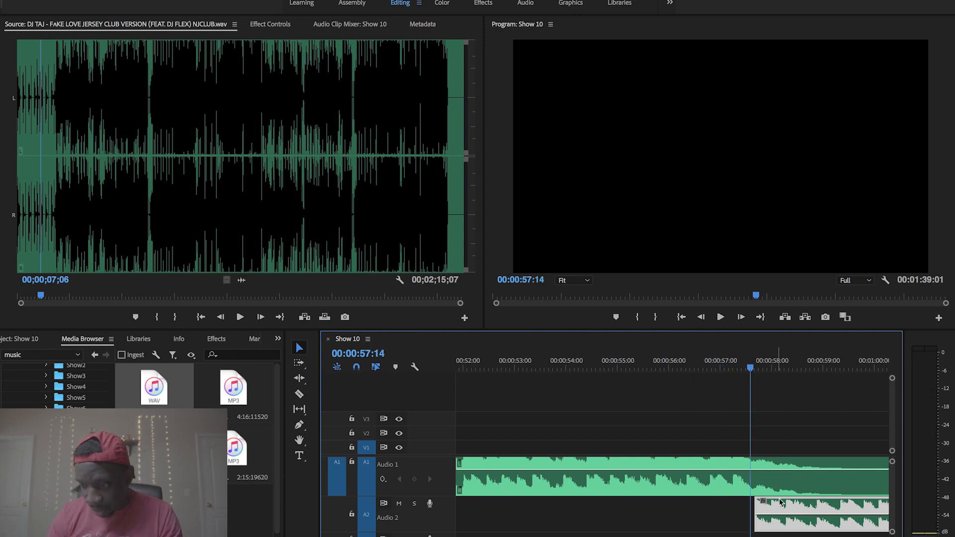
# - Try to align the Audio 2 copy with the last strong Audio 1 beat by moving its start to 00:00:57:05
pyautogui.scroll(3, 779, 499)
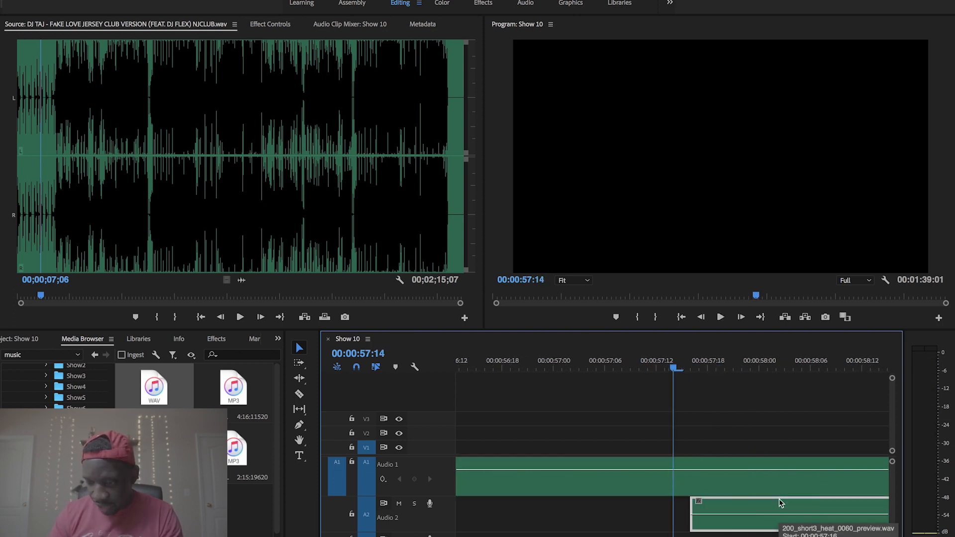
pyautogui.moveTo(713, 509); pyautogui.dragTo(617, 513)
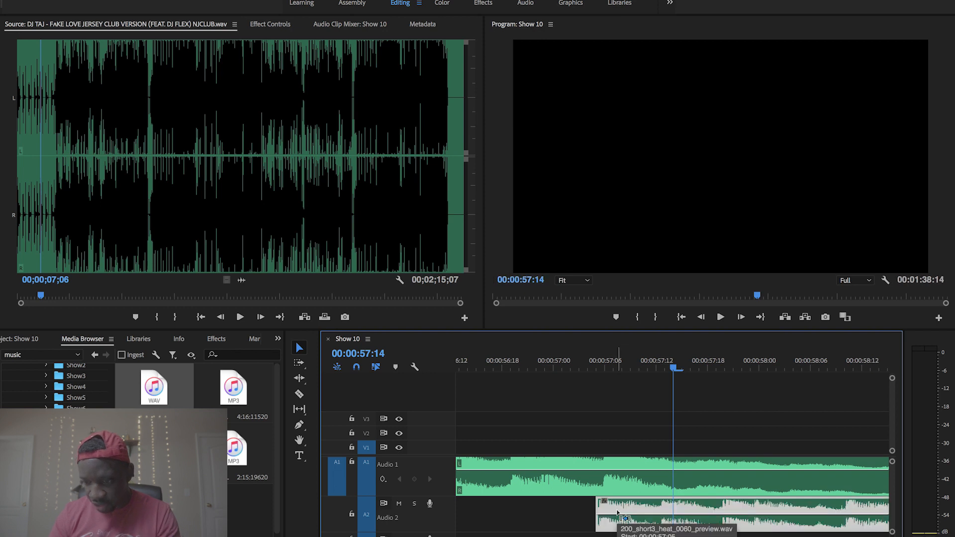
pyautogui.press('-')
pyautogui.press('-')
pyautogui.press('-')
pyautogui.press('-')
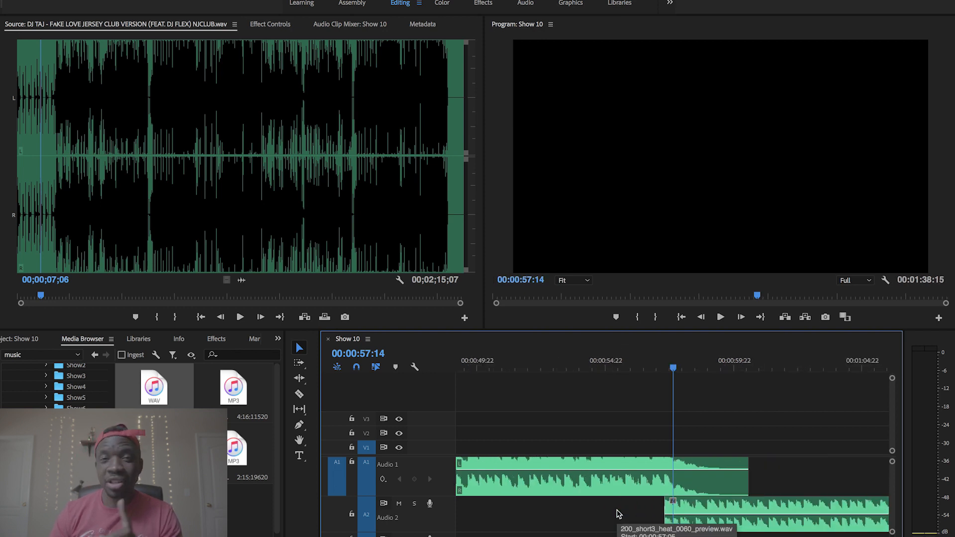
# - Play the transition between the Audio 1 clip and the Audio 2 copy from 00:00:52:00 to check the beat alignment
pyautogui.click(530, 368)
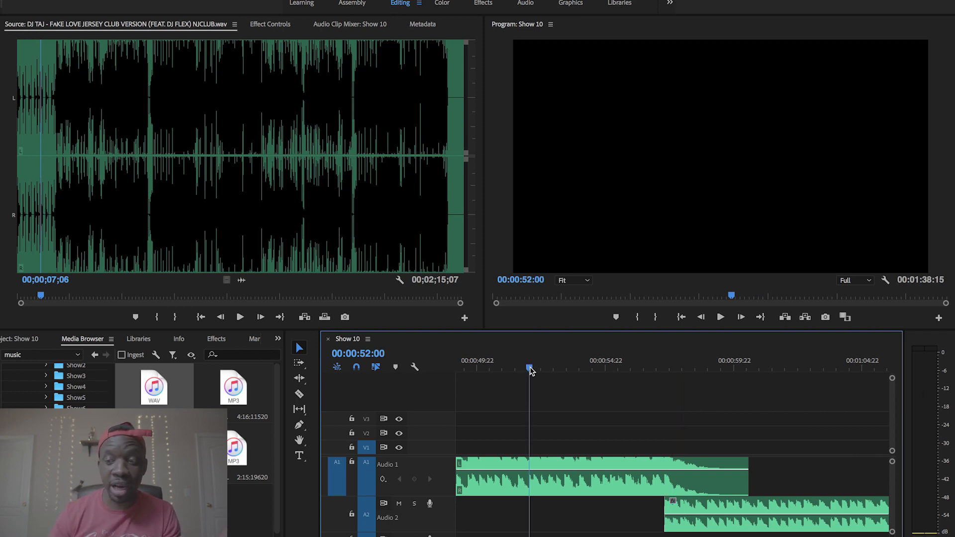
pyautogui.press('space')
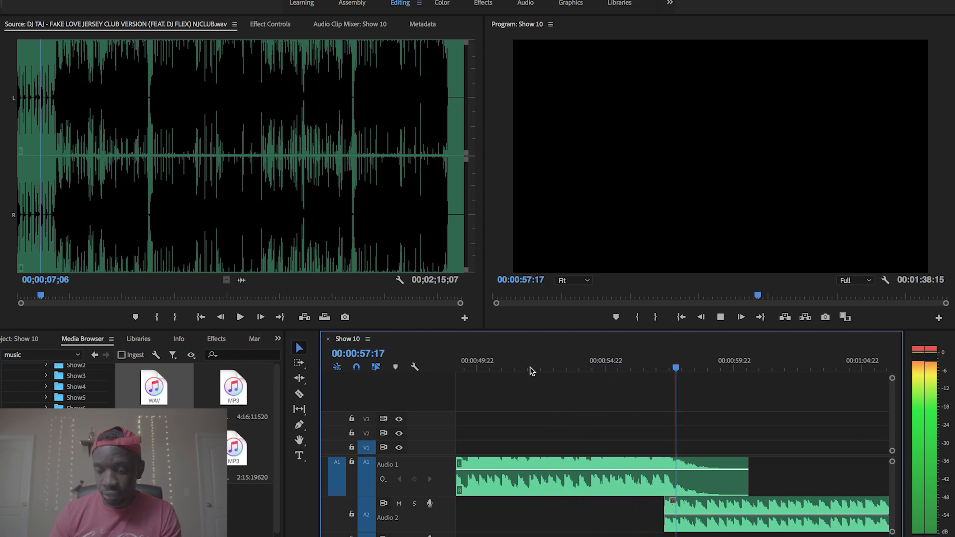
pyautogui.press('space')
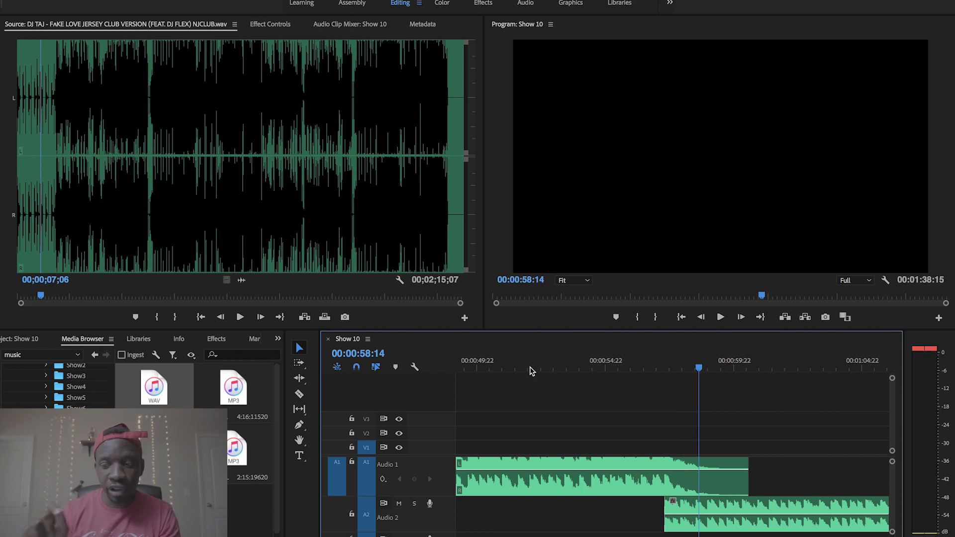
# - Try starting the Audio 2 copy at about 00:00:57:16 and play the transition from 00:00:55:08
pyautogui.press('=')
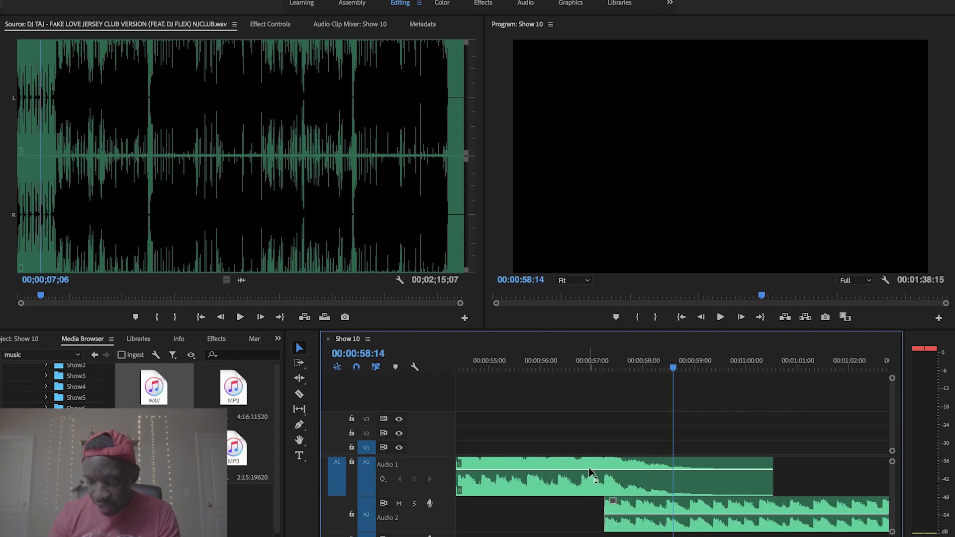
pyautogui.moveTo(615, 503); pyautogui.dragTo(641, 503)
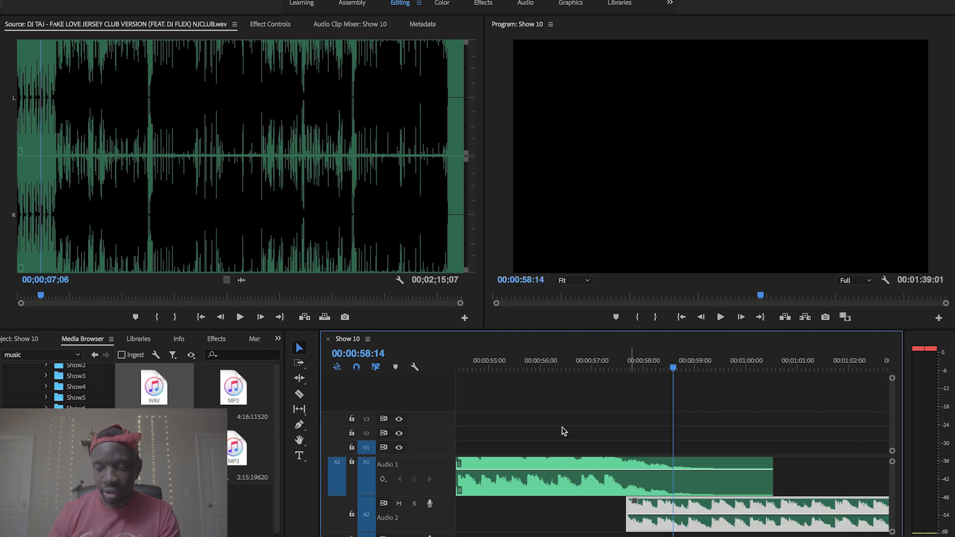
pyautogui.click(506, 365)
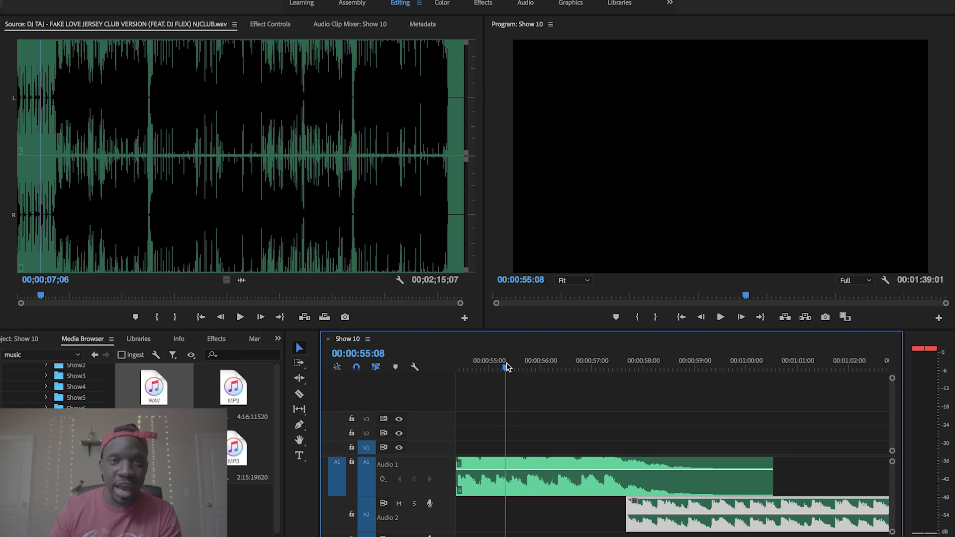
pyautogui.press('space')
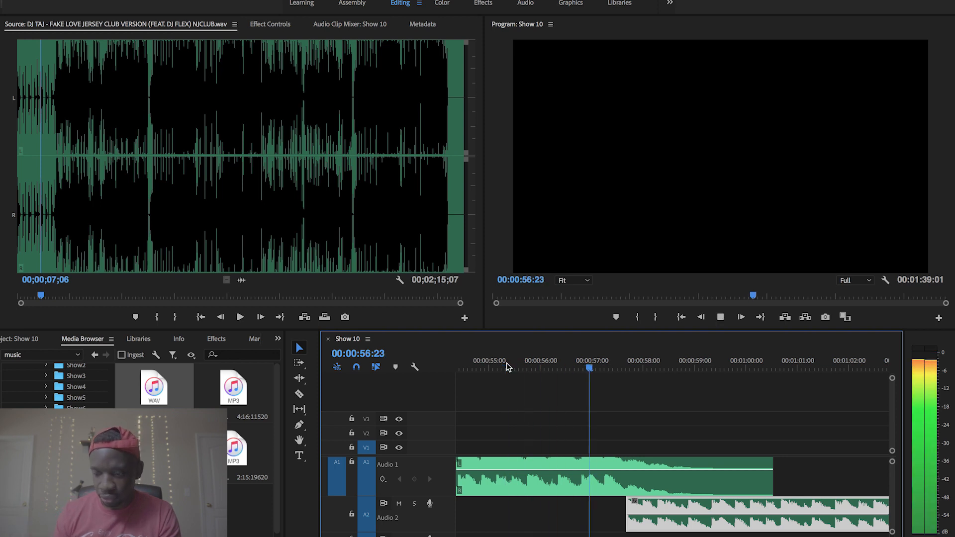
pyautogui.press('space')
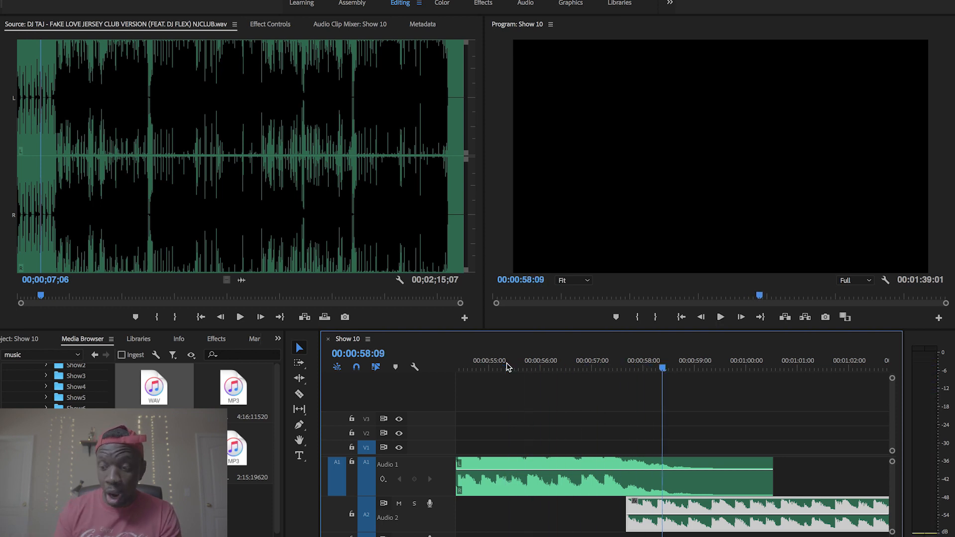
# - Move the Audio 2 copy slightly earlier so it starts at about 00:00:57:13, where the Audio 1 fade-out begins
pyautogui.press('=')
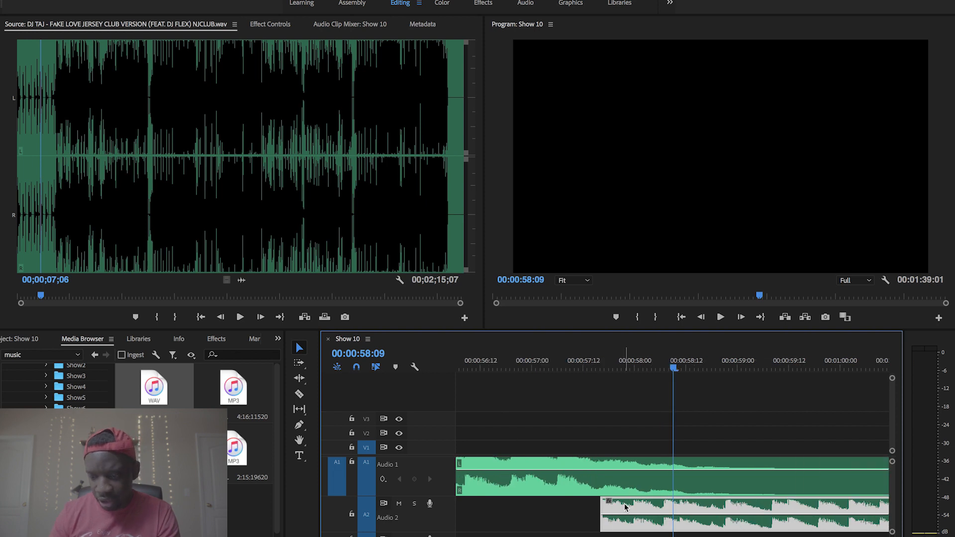
pyautogui.moveTo(626, 508); pyautogui.dragTo(609, 507)
pyautogui.press('-')
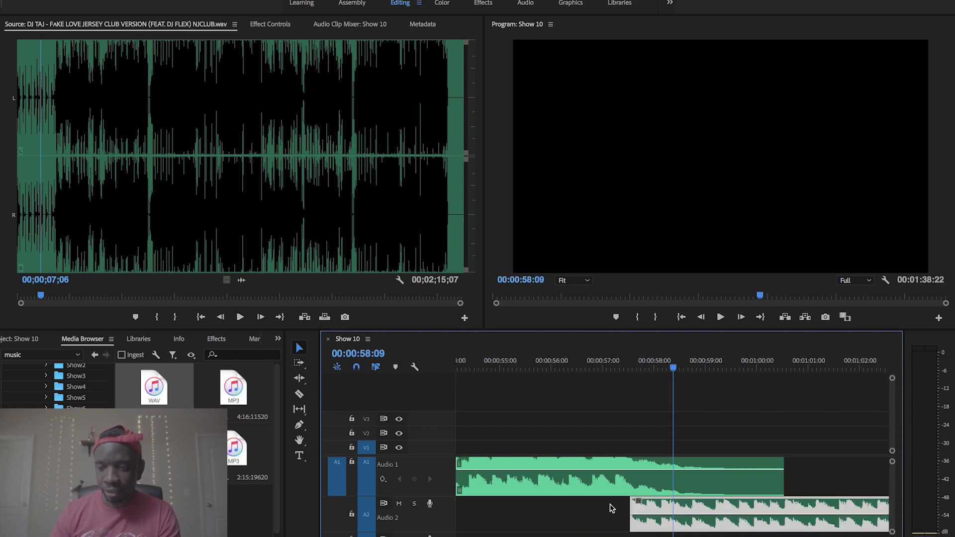
# - Play the adjusted transition from just before 00:00:55:00 to check that the beats line up
pyautogui.click(490, 361)
pyautogui.press('space')
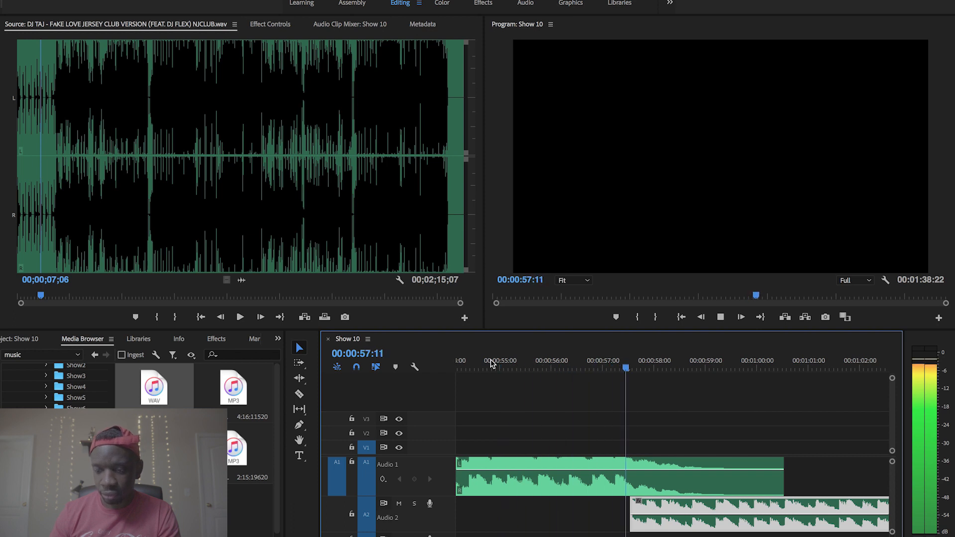
pyautogui.press('space')
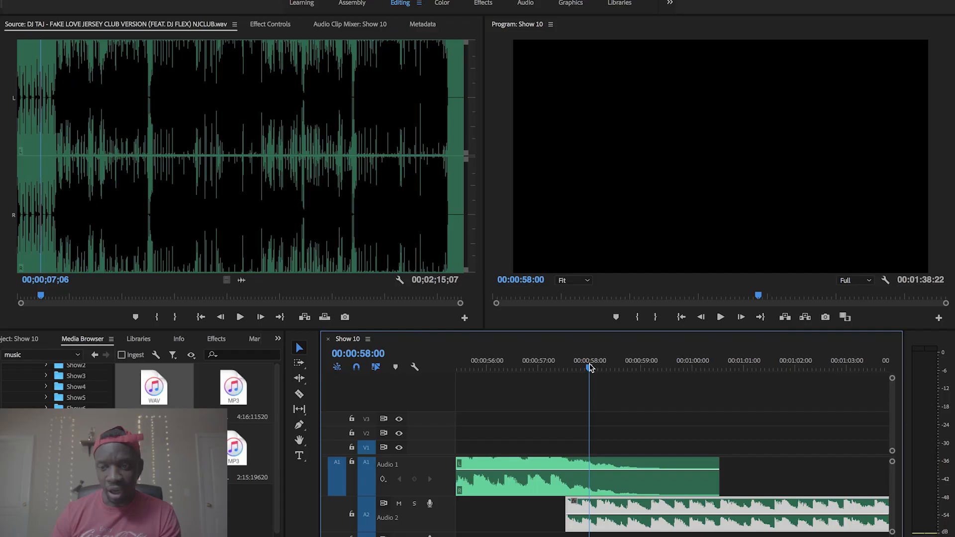
# - Examine the end of the Audio 2 copy near 00:01:37:19 and return the playhead to the transition at 00:00:57:02
pyautogui.press('-')
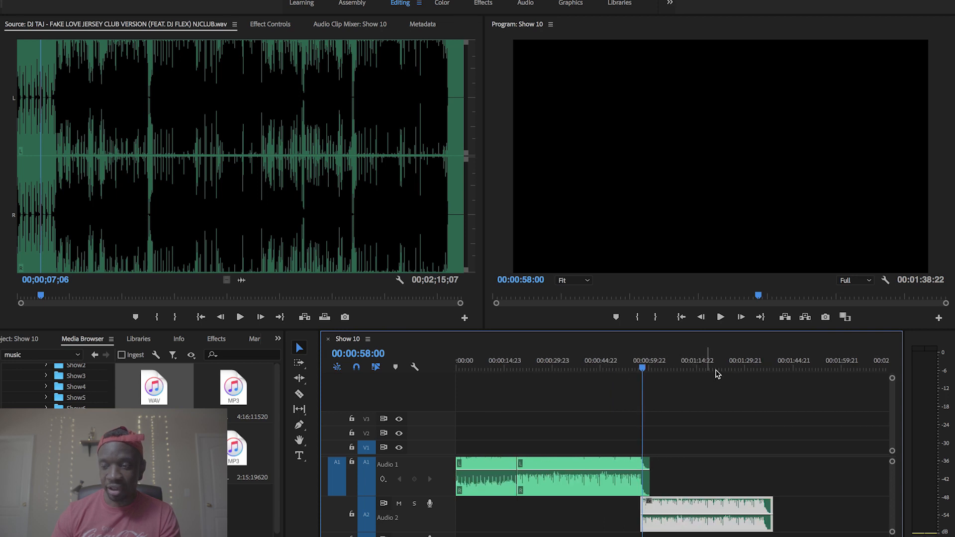
pyautogui.click(772, 372)
pyautogui.press('=')
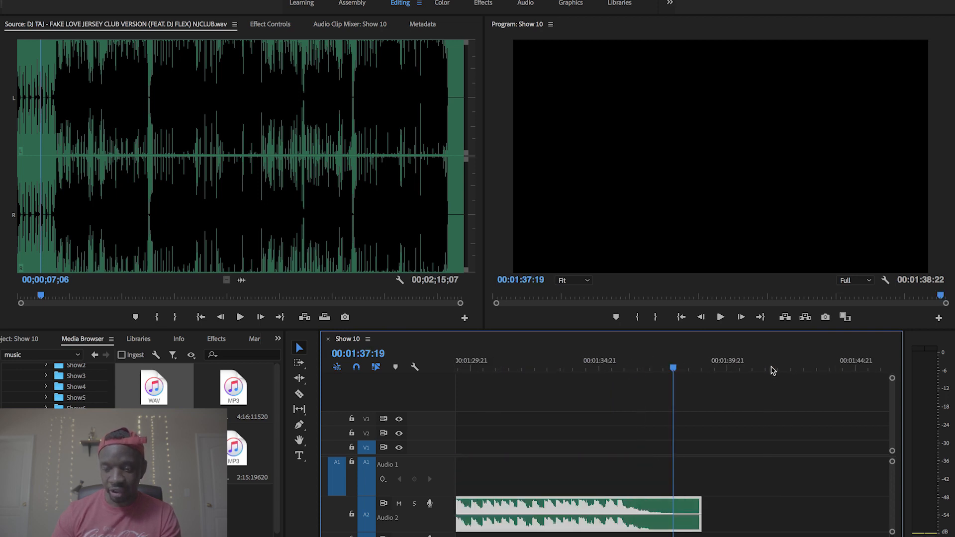
pyautogui.press('-')
pyautogui.press('-')
pyautogui.press('-')
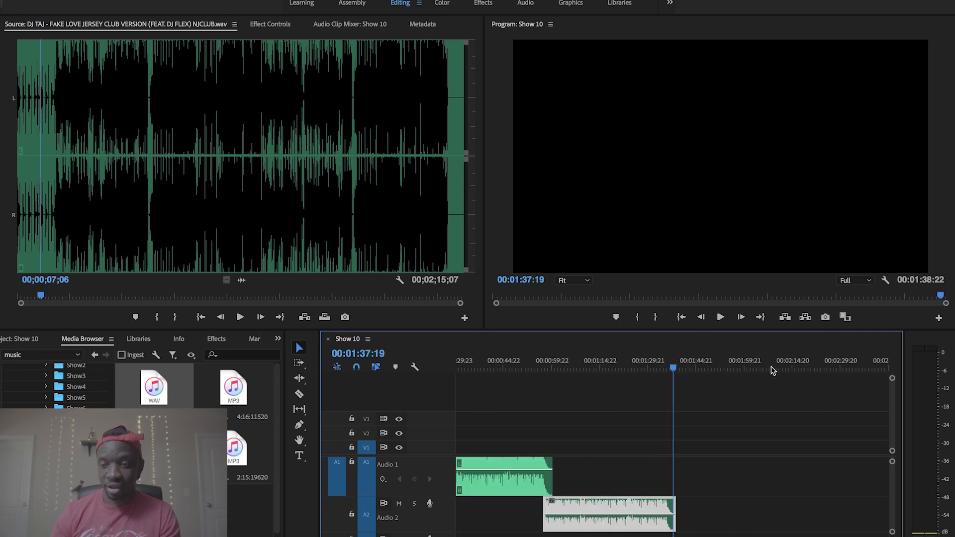
pyautogui.click(543, 367)
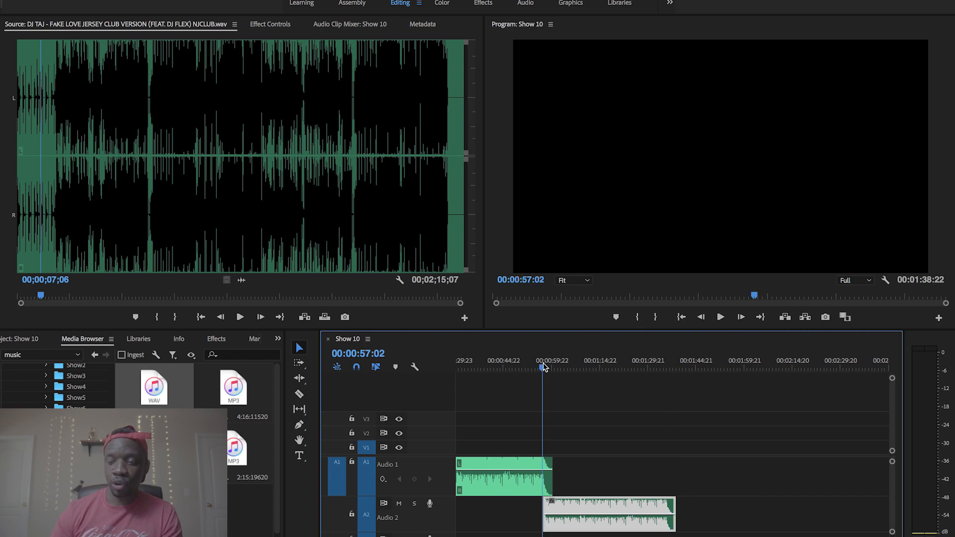
pyautogui.press('=')
pyautogui.press('=')
pyautogui.press('=')
pyautogui.press('=')
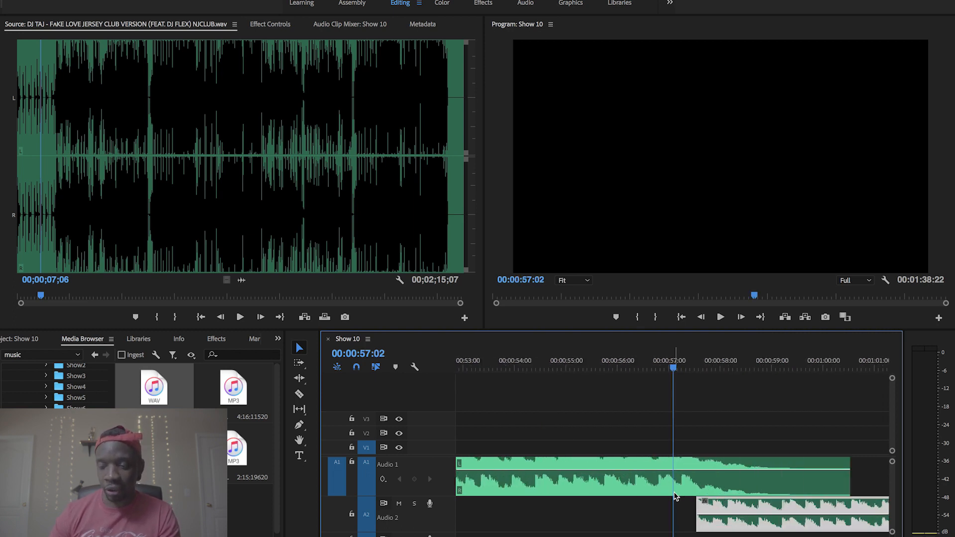
# - Add two volume keyframes over the Audio 1 fade-out, at 00:00:57:20 and near the clip's end, lowering the second so the volume ramps down
pyautogui.hscroll(1, 674, 492)
pyautogui.scroll(1, 674, 493)
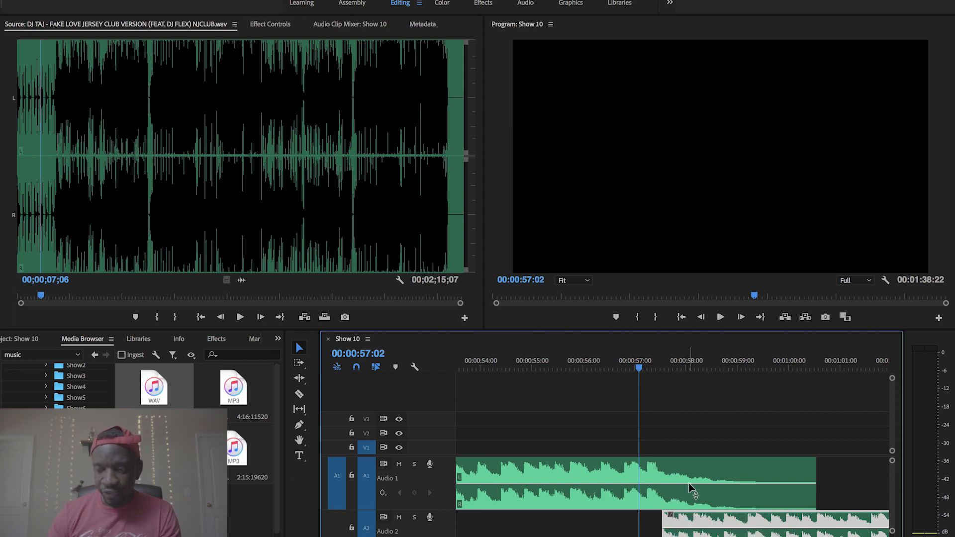
pyautogui.click(681, 474)
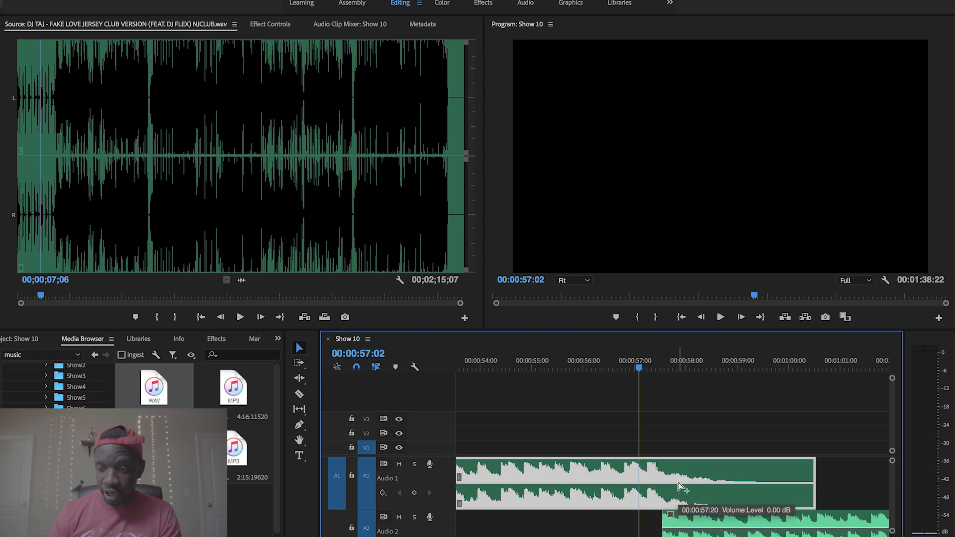
pyautogui.keyDown('super'); pyautogui.click(679, 484); pyautogui.keyUp('super')
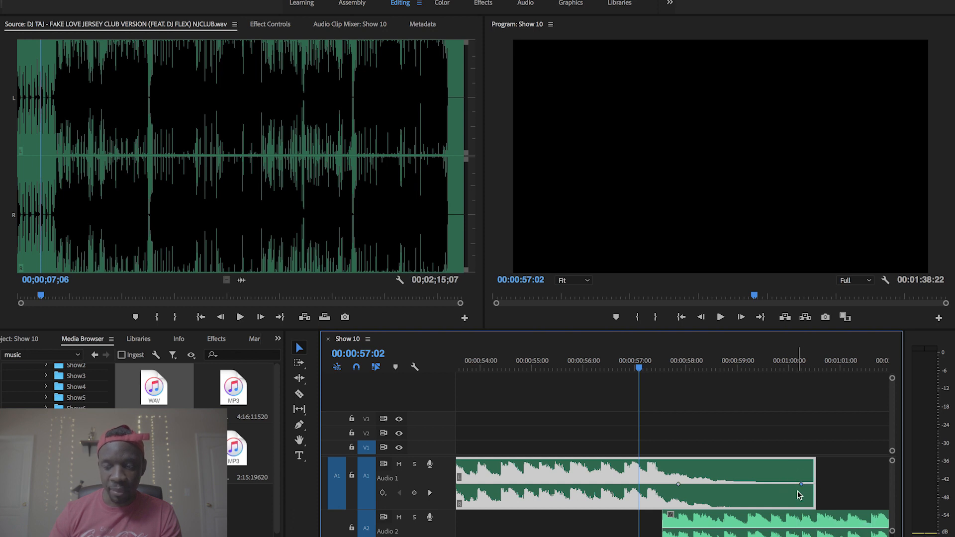
pyautogui.moveTo(804, 485); pyautogui.dragTo(808, 513)
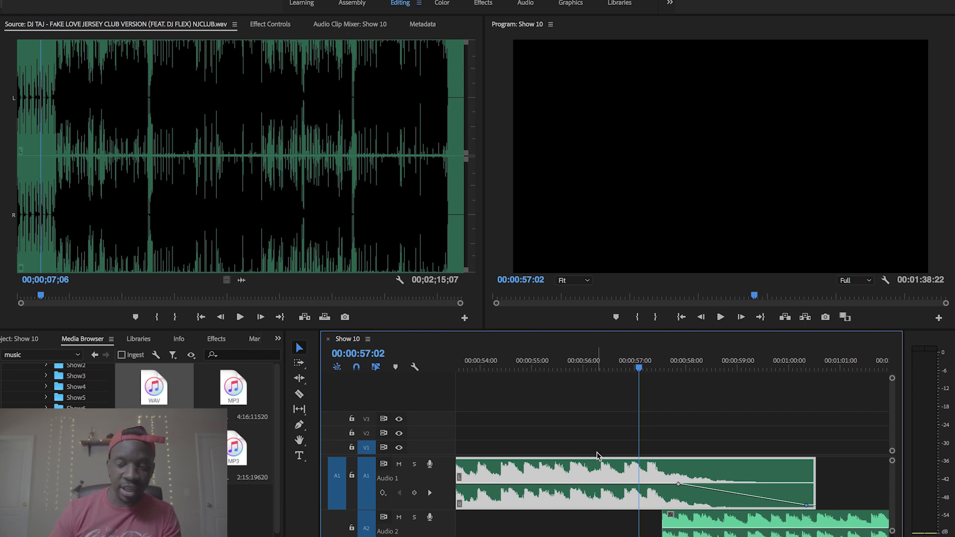
# - Play the faded transition into the Audio 2 copy from 00:00:54:09
pyautogui.click(500, 363)
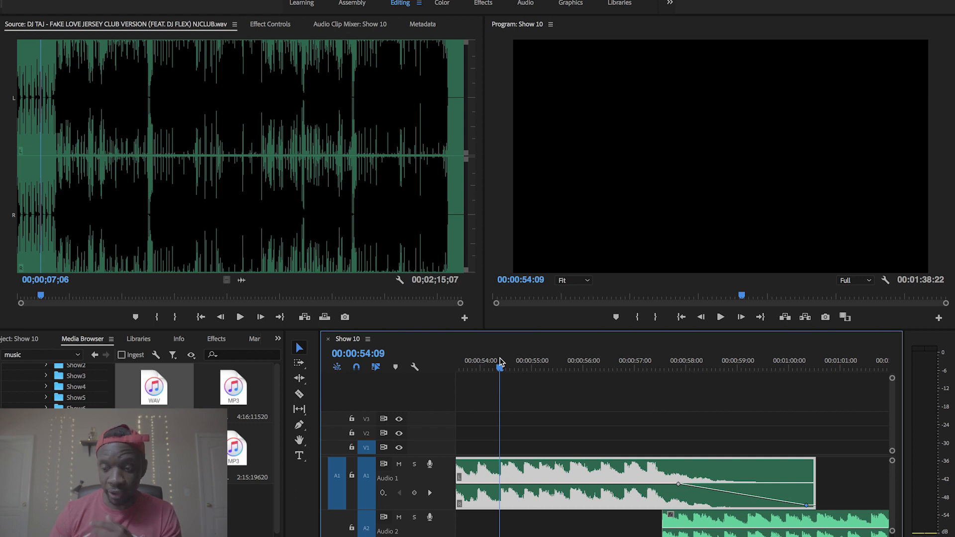
pyautogui.press('space')
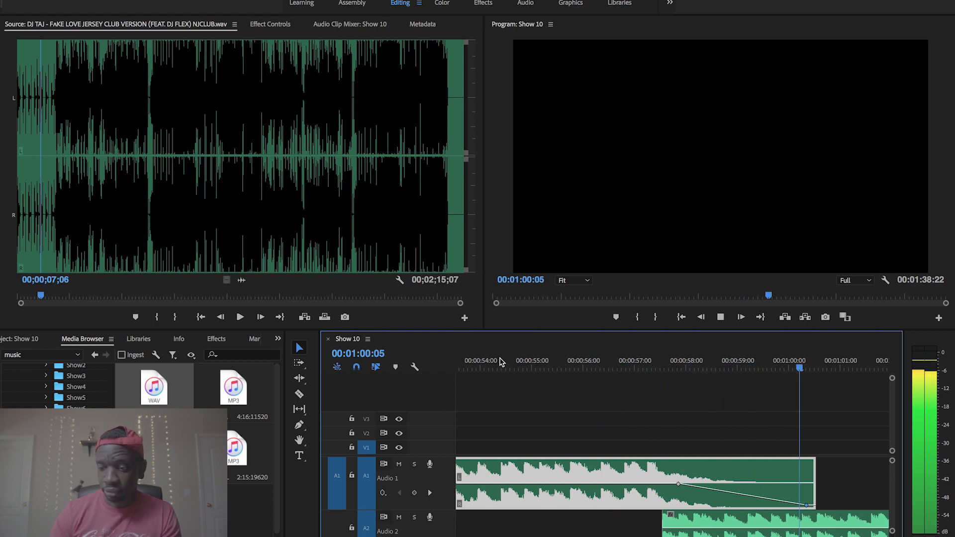
pyautogui.press('-')
pyautogui.press('-')
pyautogui.press('-')
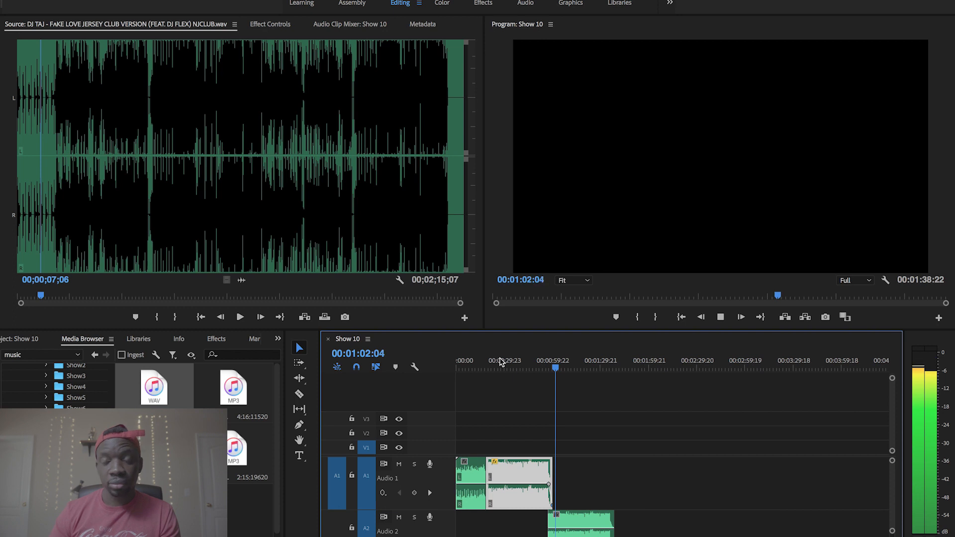
pyautogui.press('space')
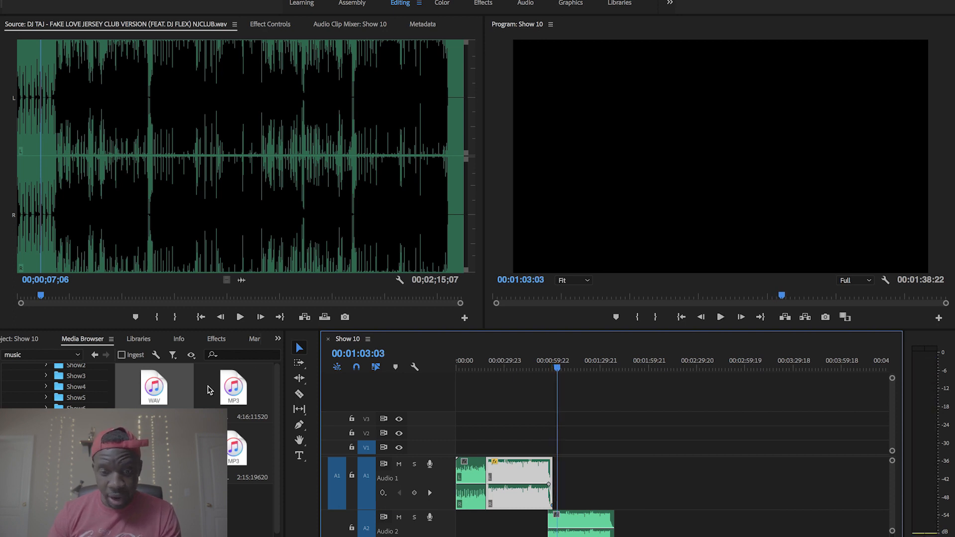
# - Place Bad Day OK_120 BPM_Inst.wav on Audio 1 at 00:02:31:11, past the first song, and listen to its opening
pyautogui.click(154, 450)
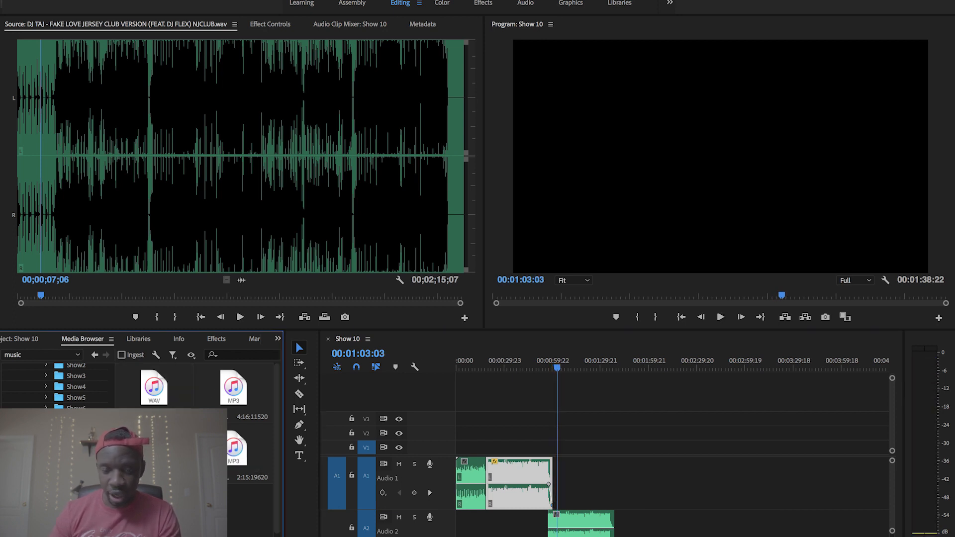
pyautogui.moveTo(461, 444); pyautogui.dragTo(699, 480)
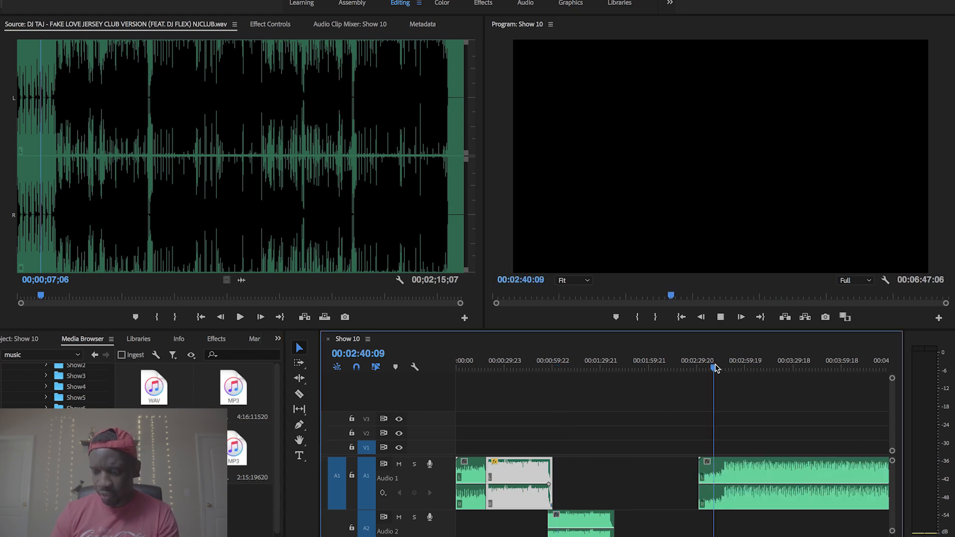
pyautogui.scroll(-2, 683, 464)
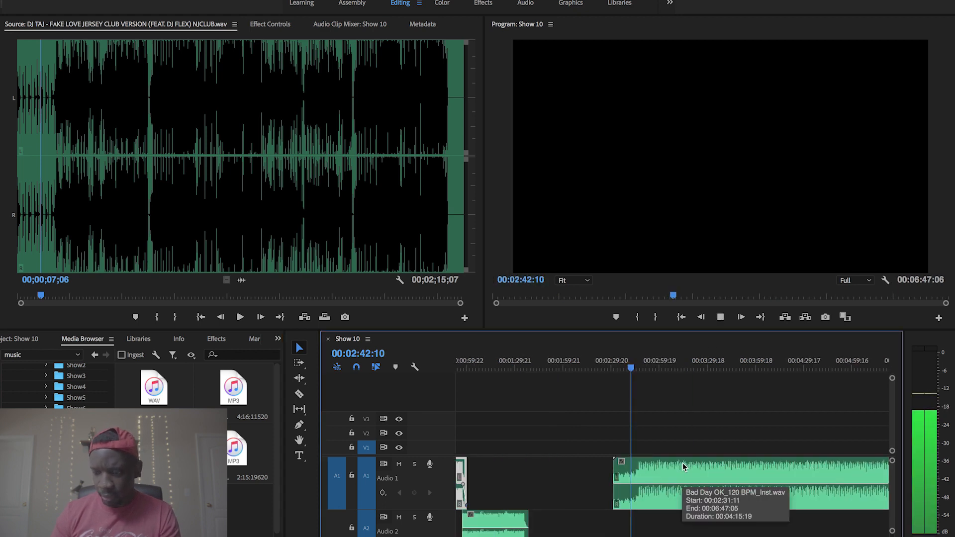
pyautogui.scroll(-3, 683, 463)
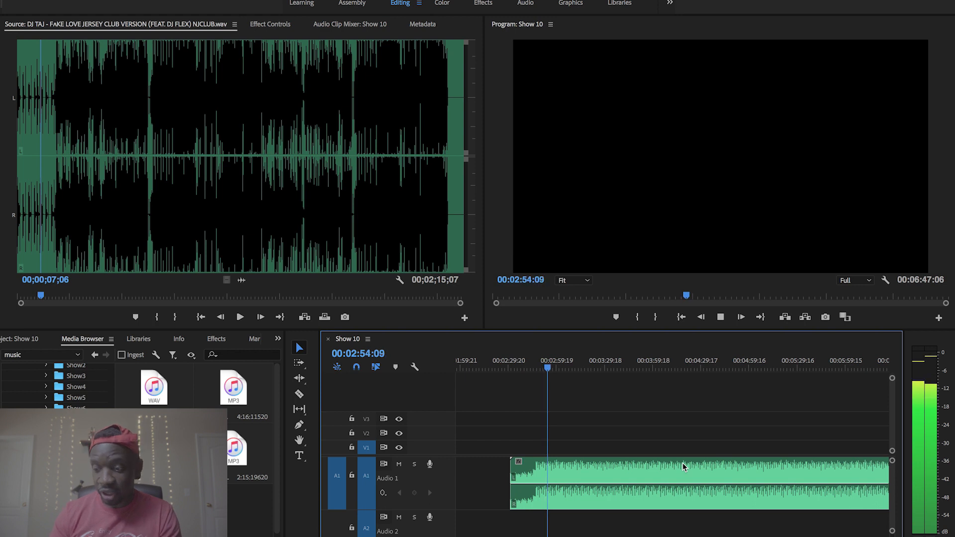
pyautogui.scroll(5, 683, 466)
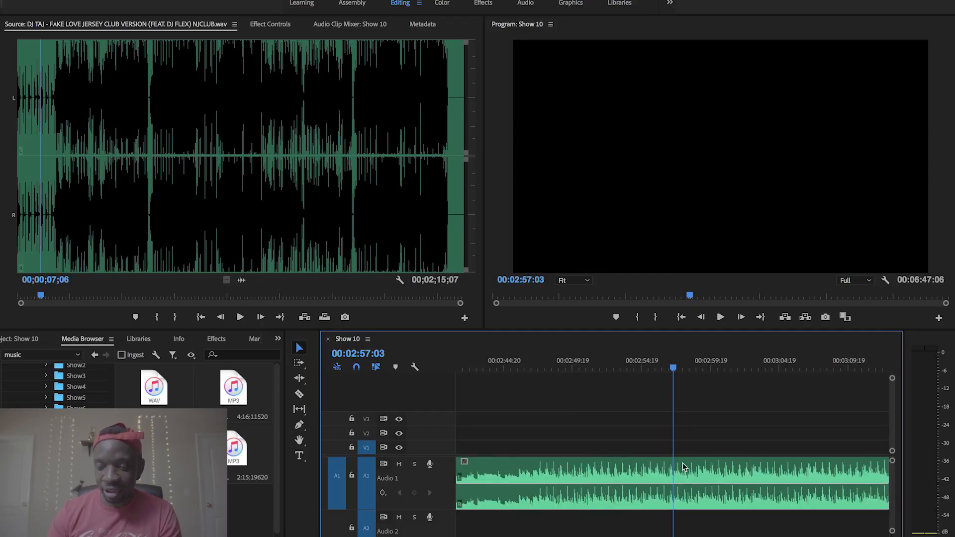
# - Replay the new track's intro from about 00:02:43 to locate where the beat comes in
pyautogui.press('-')
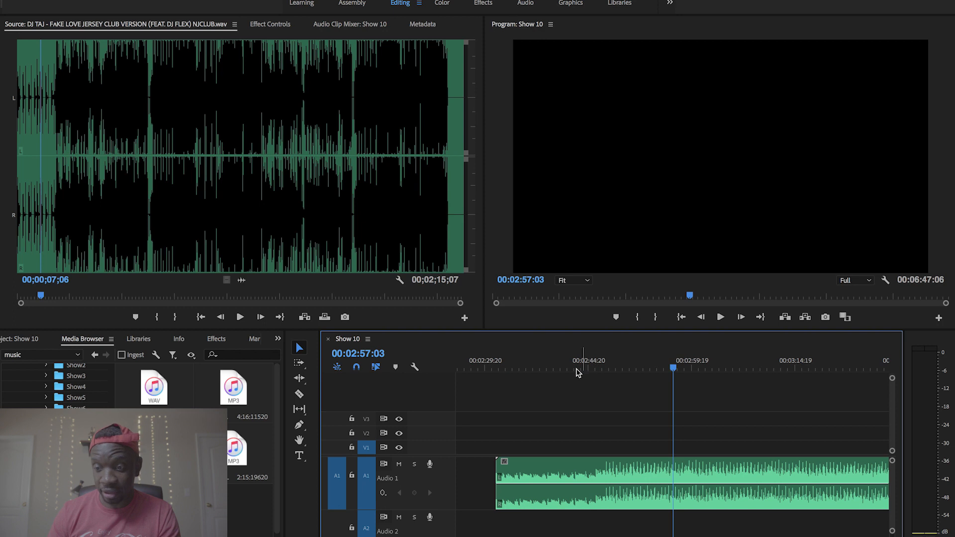
pyautogui.press('space')
pyautogui.press('=')
pyautogui.press('=')
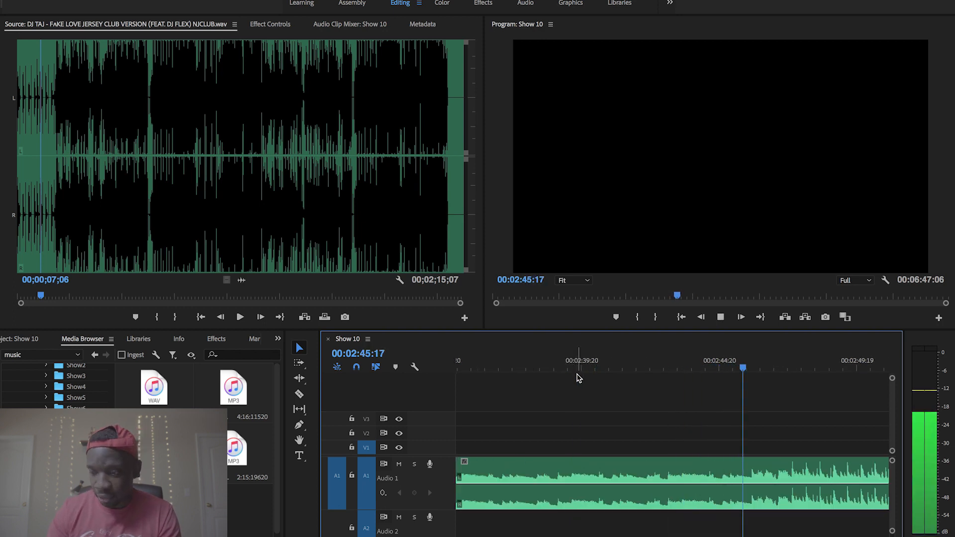
pyautogui.press('=')
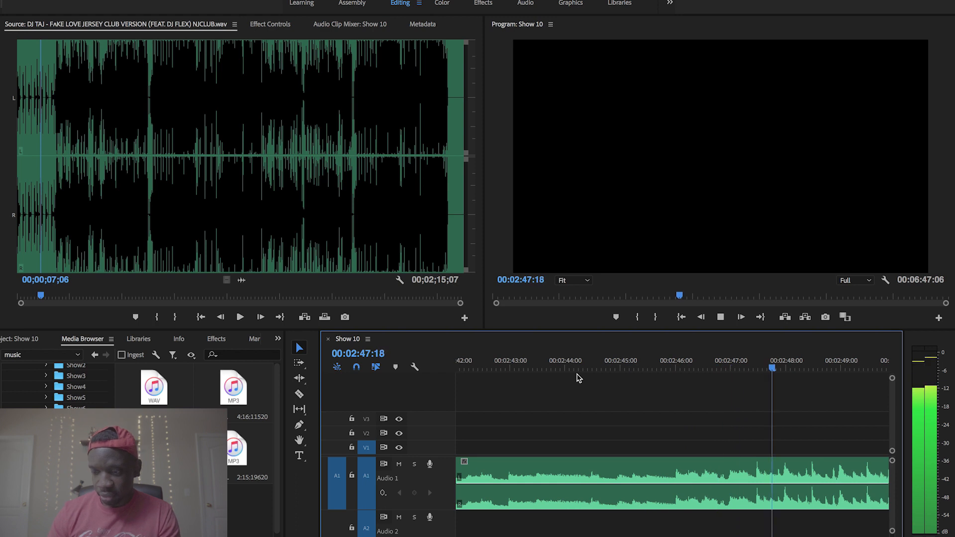
pyautogui.press('space')
# - Split the Bad Day OK clip on Audio 1 at 00:02:47:11, just before the first beat peak
pyautogui.scroll(-2, 581, 436)
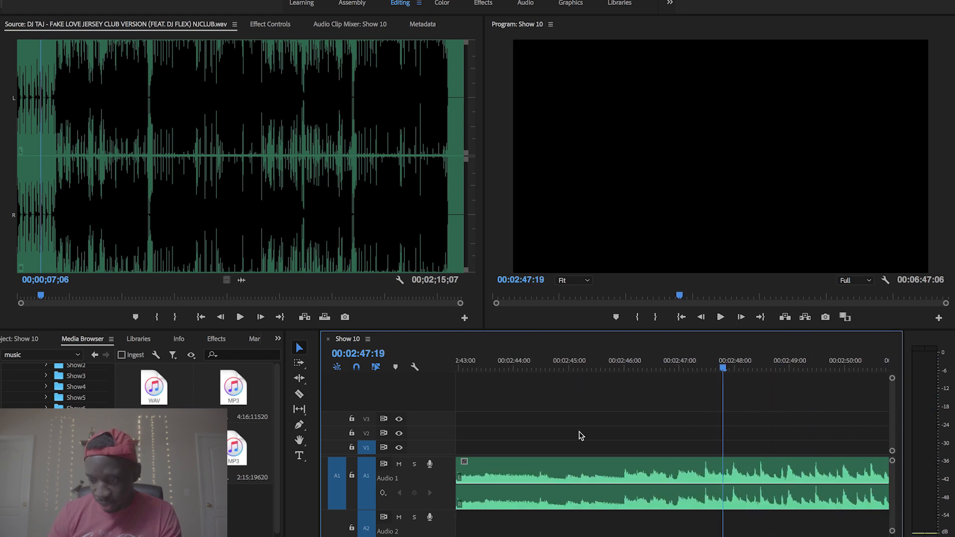
pyautogui.click(695, 362)
pyautogui.press('=')
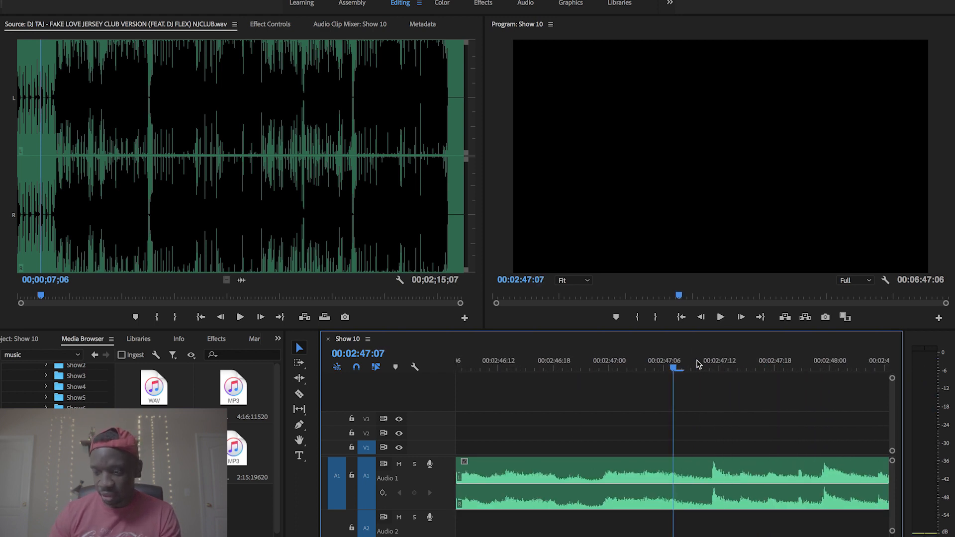
pyautogui.moveTo(710, 367); pyautogui.dragTo(715, 369)
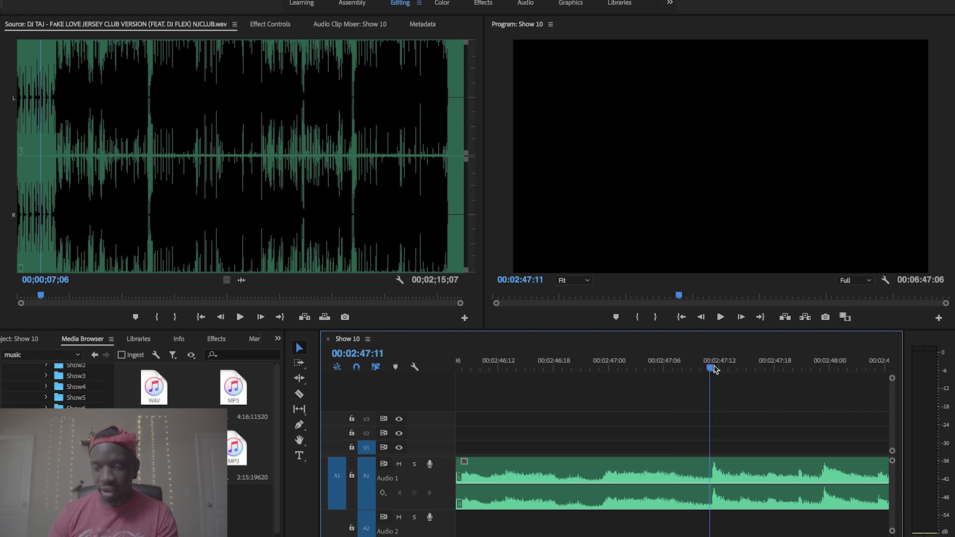
pyautogui.press('v')
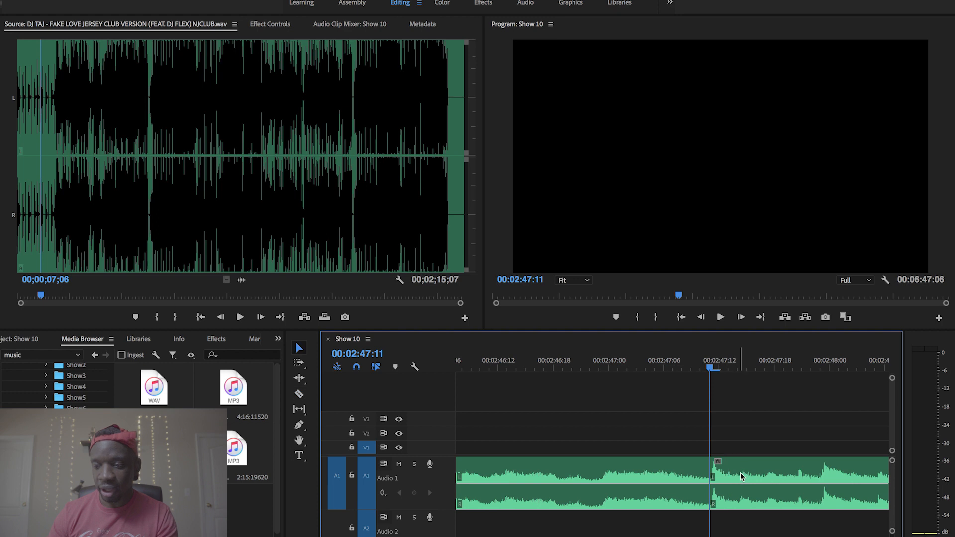
# - Duplicate the beat section after the 00:02:47:11 cut onto Audio 2, keeping the same start time
pyautogui.click(749, 476)
pyautogui.press('-')
pyautogui.press('-')
pyautogui.press('-')
pyautogui.press('-')
pyautogui.press('-')
pyautogui.press('-')
pyautogui.press('-')
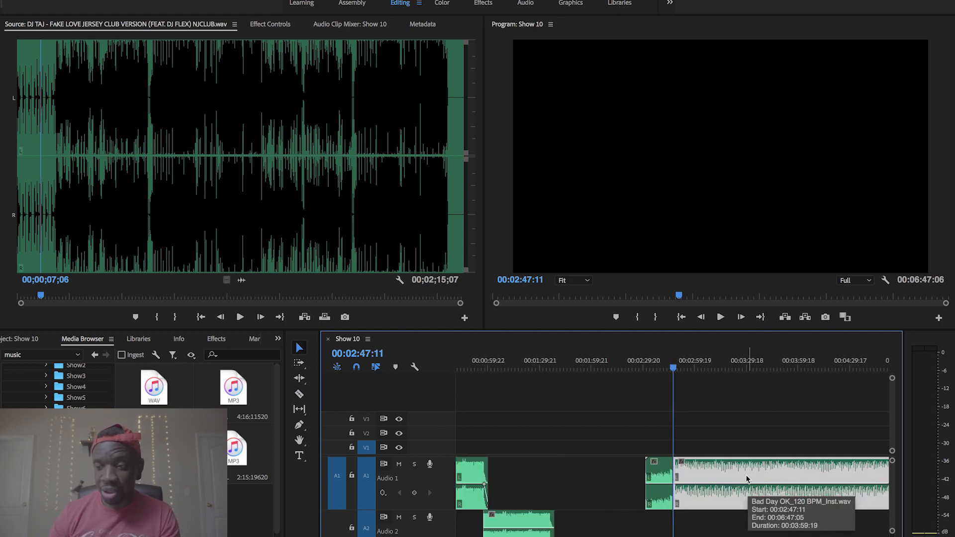
pyautogui.moveTo(734, 495); pyautogui.dragTo(733, 528)
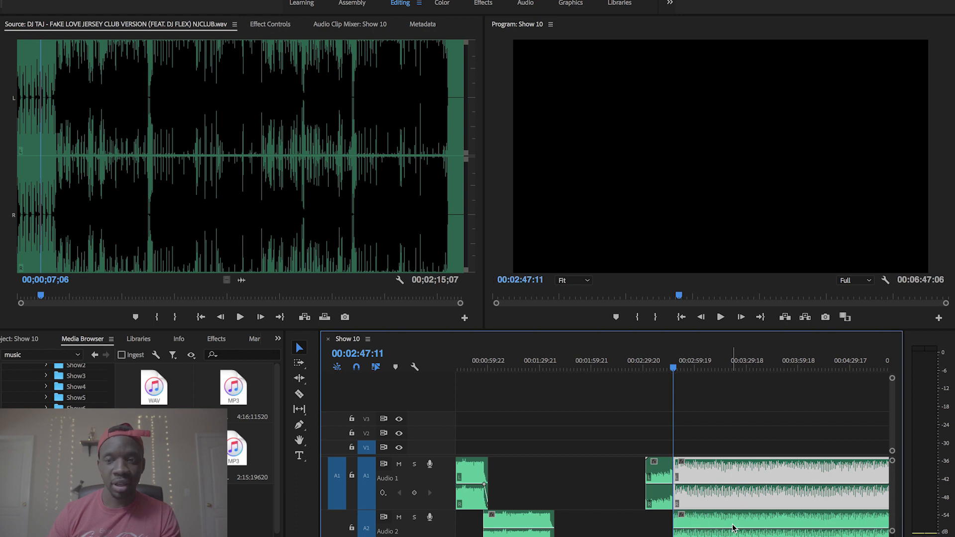
# - Move the Audio 2 copy of the beat section to start where the Audio 1 original ends, about 00:06:47:06
pyautogui.hscroll(5, 733, 529)
pyautogui.press('-')
pyautogui.press('-')
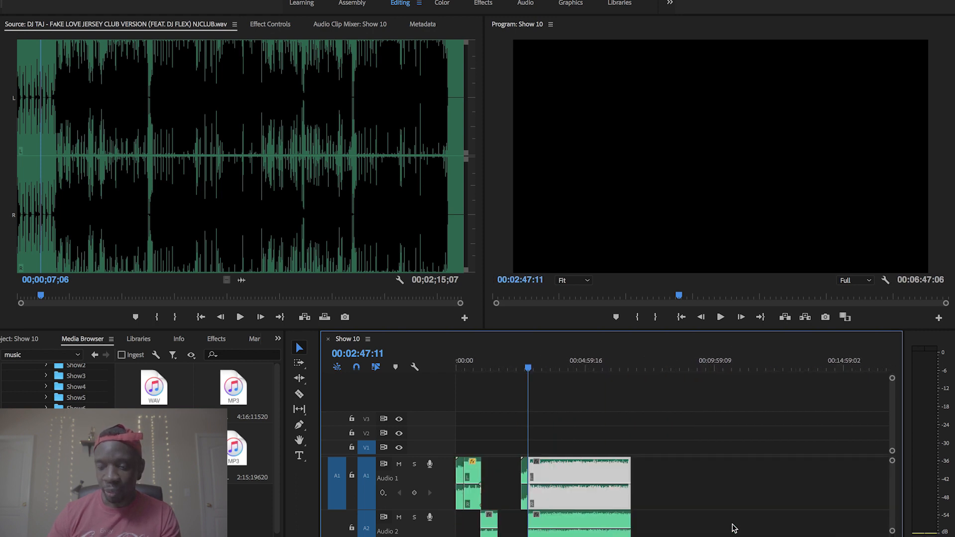
pyautogui.moveTo(556, 524); pyautogui.dragTo(655, 523)
# - Play across the join between the end of the Audio 1 clip and the Audio 2 copy near 00:06:47
pyautogui.press('=')
pyautogui.press('=')
pyautogui.press('=')
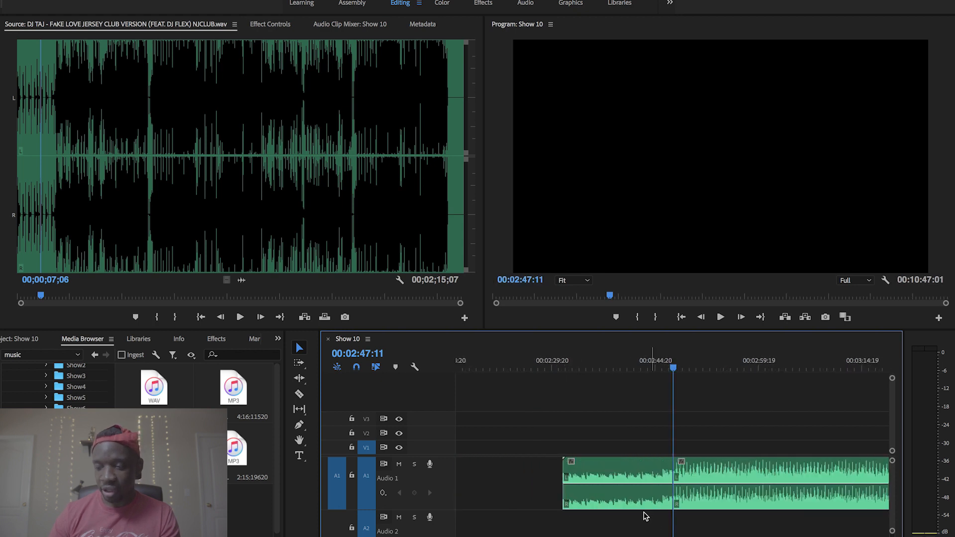
pyautogui.scroll(-10, 732, 500)
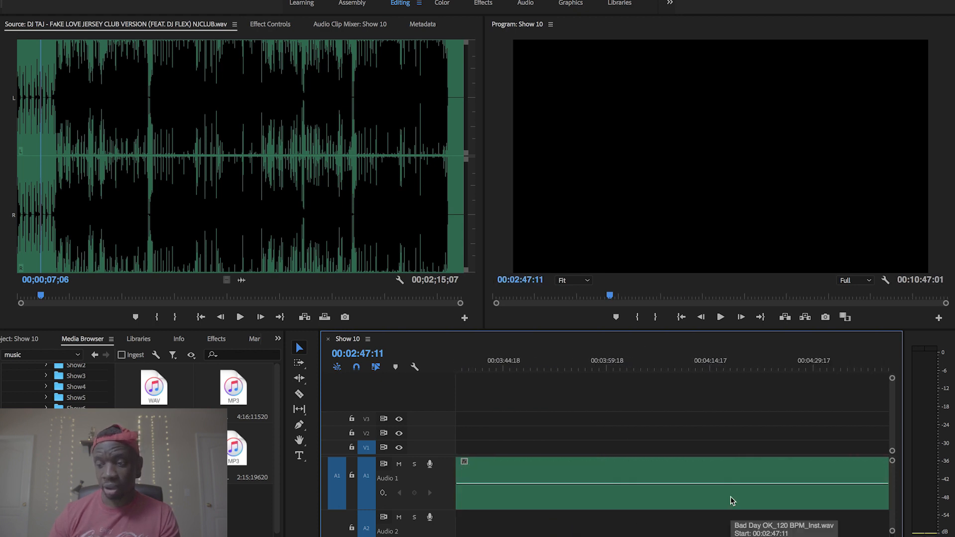
pyautogui.scroll(-10, 731, 500)
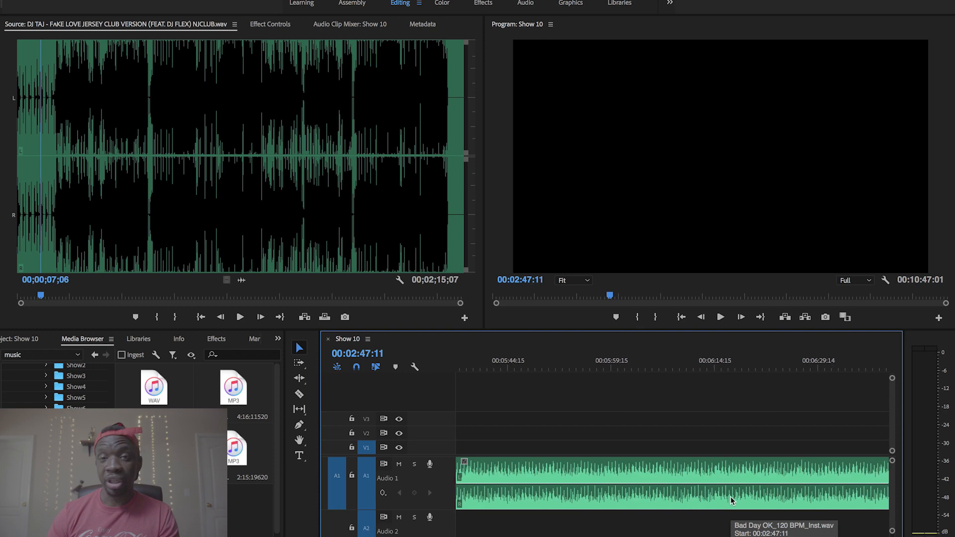
pyautogui.scroll(-3, 732, 501)
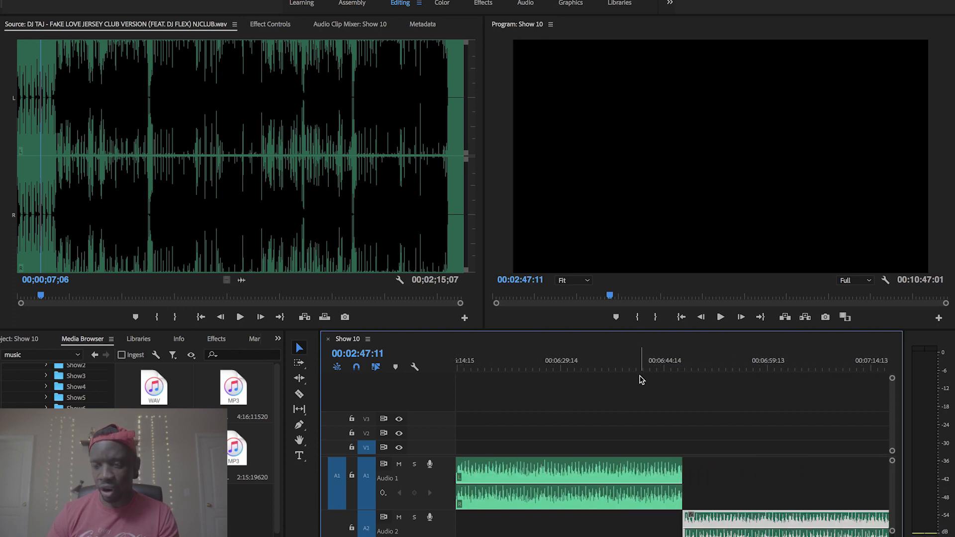
pyautogui.press('space')
pyautogui.press('=')
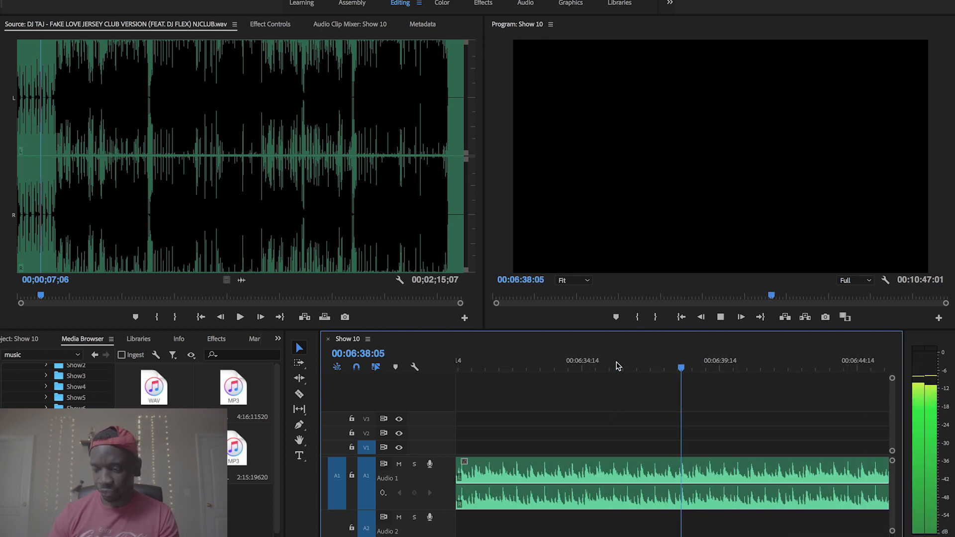
pyautogui.press('=')
pyautogui.hscroll(-2, 668, 440)
pyautogui.hscroll(4, 668, 440)
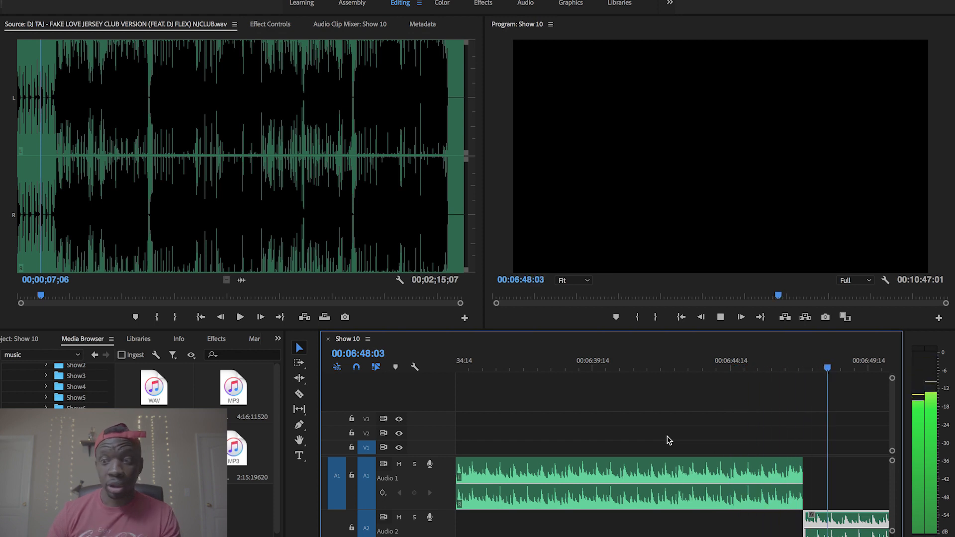
pyautogui.press('space')
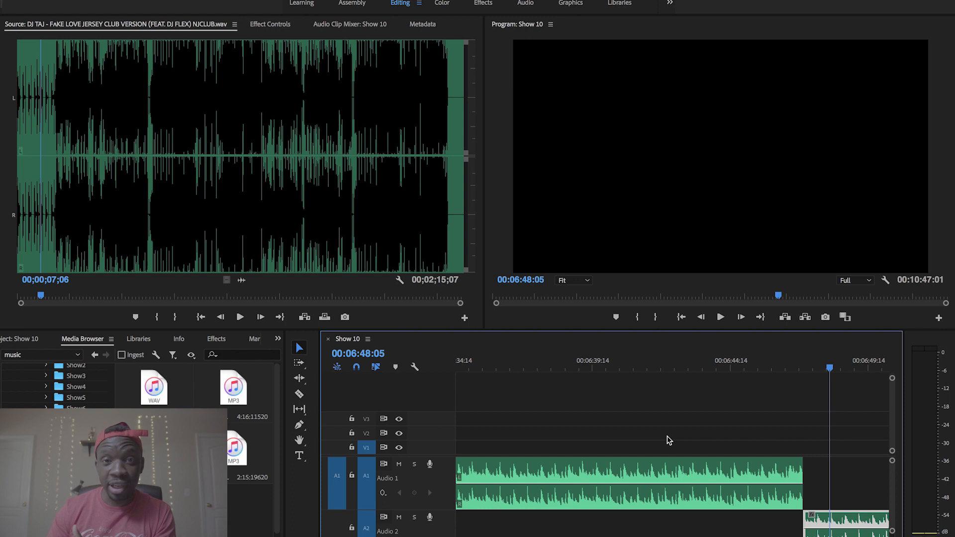
# - Try starting the Audio 2 copy slightly earlier, at about 00:06:47:03, and play across the join
pyautogui.press('=')
pyautogui.press('=')
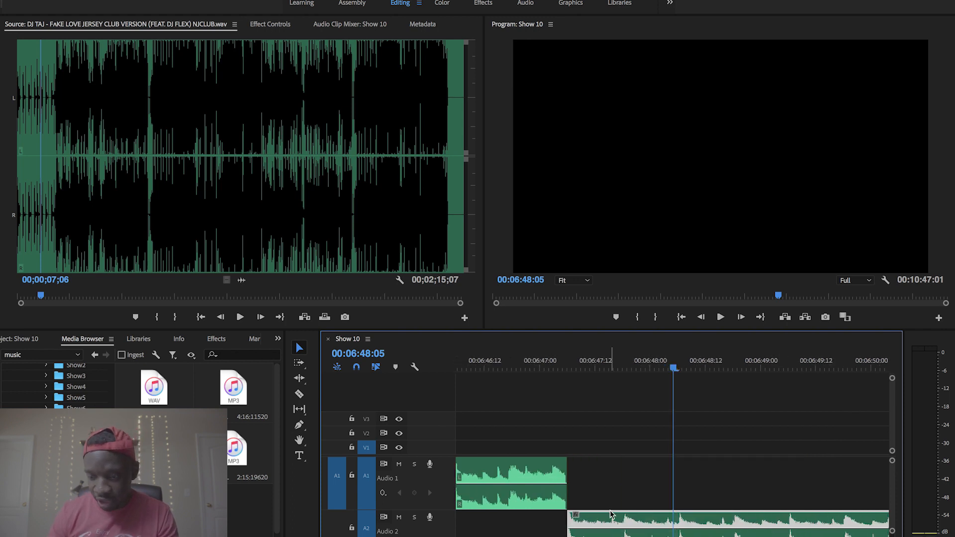
pyautogui.moveTo(609, 517); pyautogui.dragTo(599, 518)
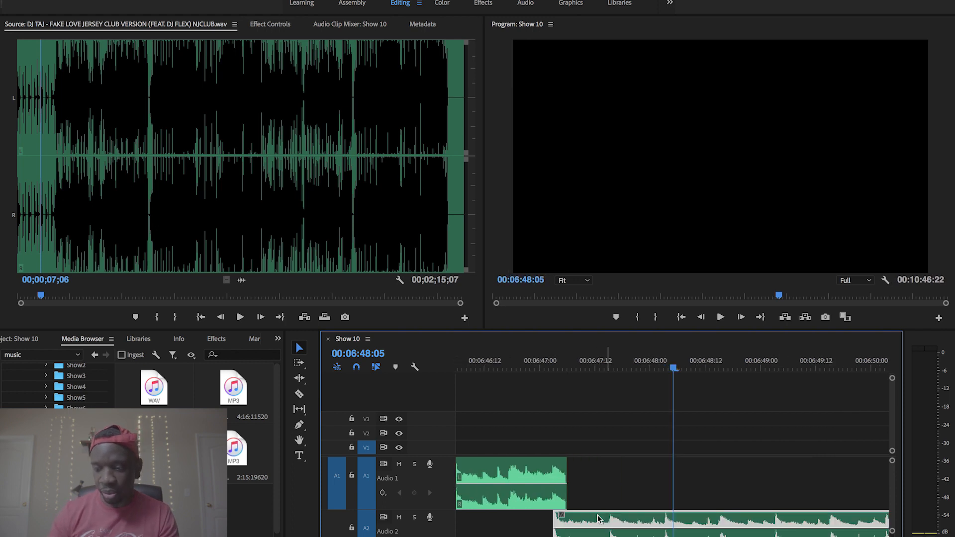
pyautogui.press('-')
pyautogui.press('-')
pyautogui.click(521, 363)
pyautogui.press('space')
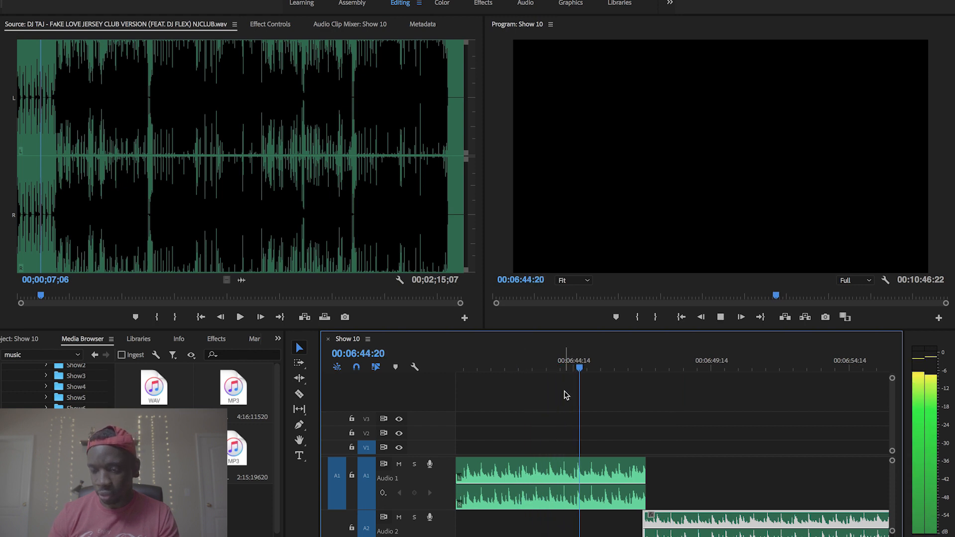
pyautogui.scroll(-1, 583, 469)
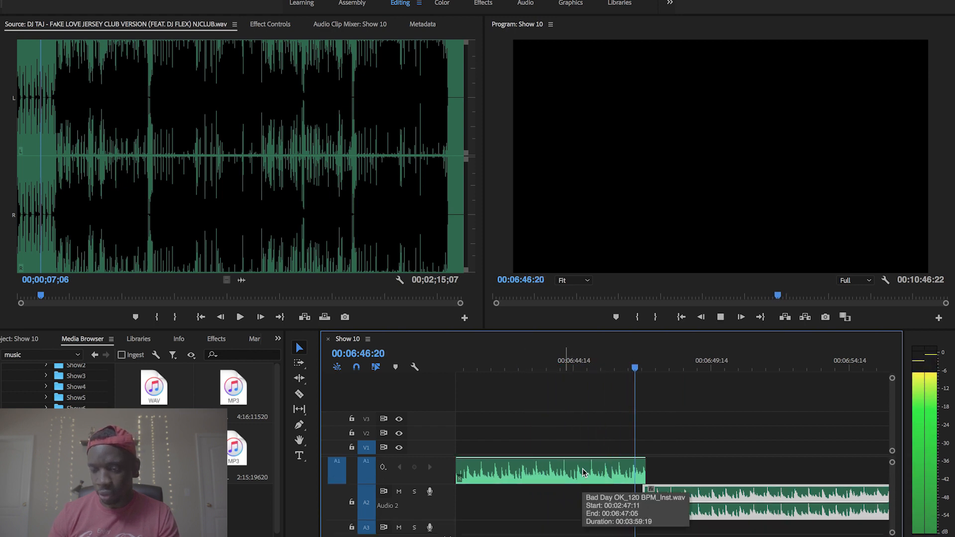
pyautogui.press('space')
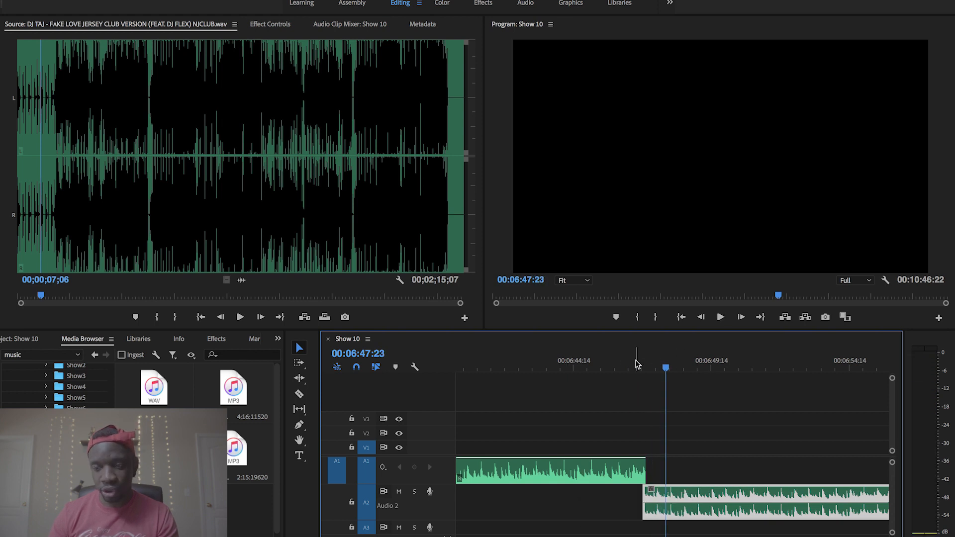
# - Try starting the Audio 2 copy at about 00:06:47:04 and play the join from about 00:06:46:11
pyautogui.press('=')
pyautogui.press('=')
pyautogui.press('=')
pyautogui.press('=')
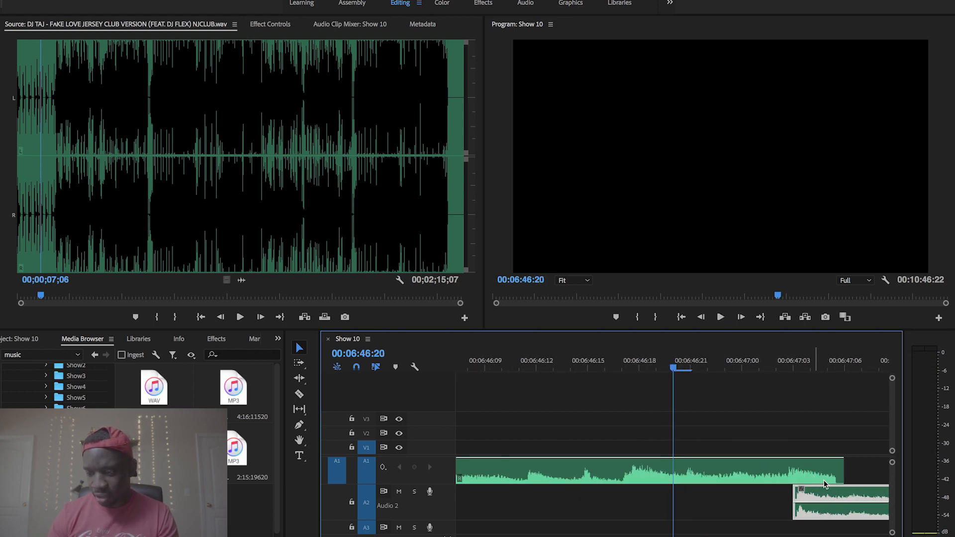
pyautogui.moveTo(839, 492); pyautogui.dragTo(855, 493)
pyautogui.click(510, 367)
pyautogui.press('space')
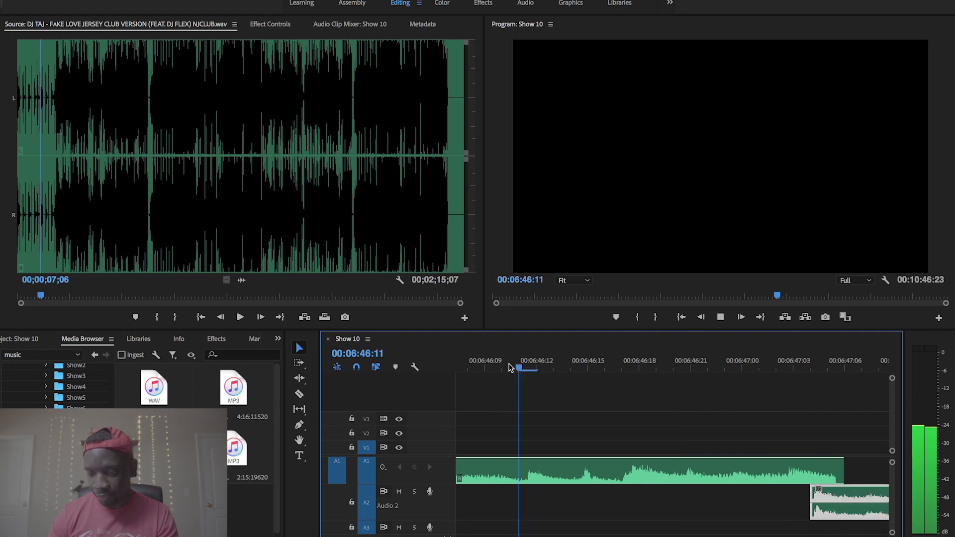
pyautogui.hscroll(-5, 505, 446)
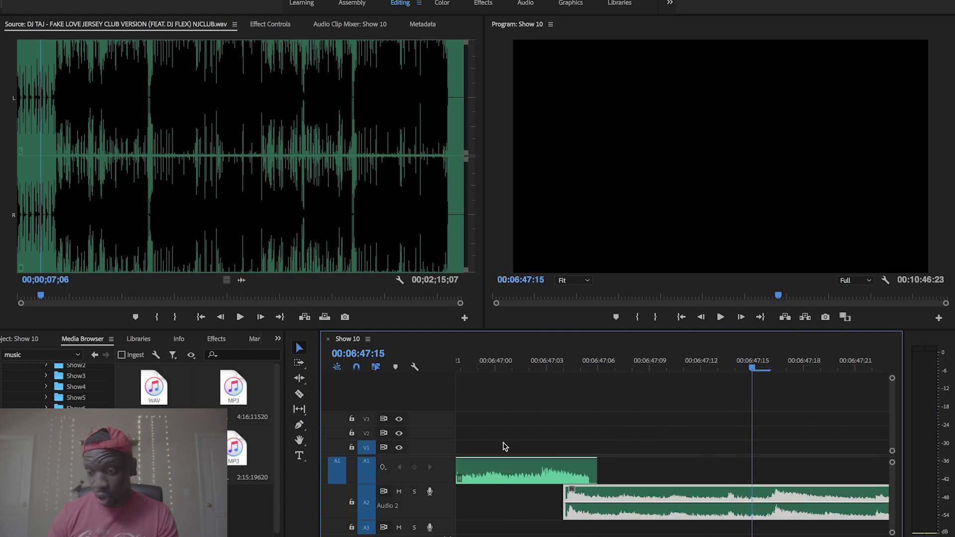
# - Shift the Audio 2 copy to start at about 00:06:47:05 and play the join from about 00:06:45:00
pyautogui.moveTo(641, 493); pyautogui.dragTo(647, 493)
pyautogui.press('-')
pyautogui.press('-')
pyautogui.press('-')
pyautogui.click(551, 361)
pyautogui.press('space')
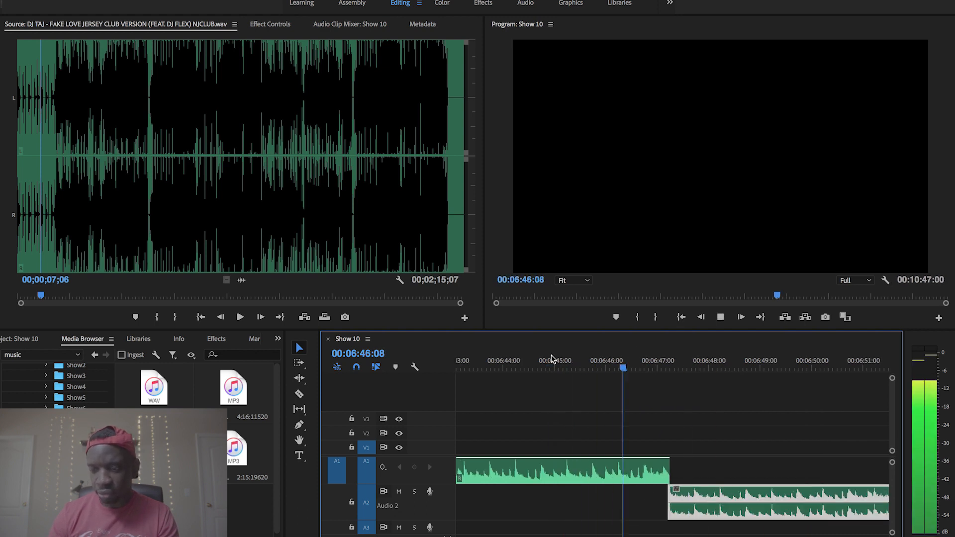